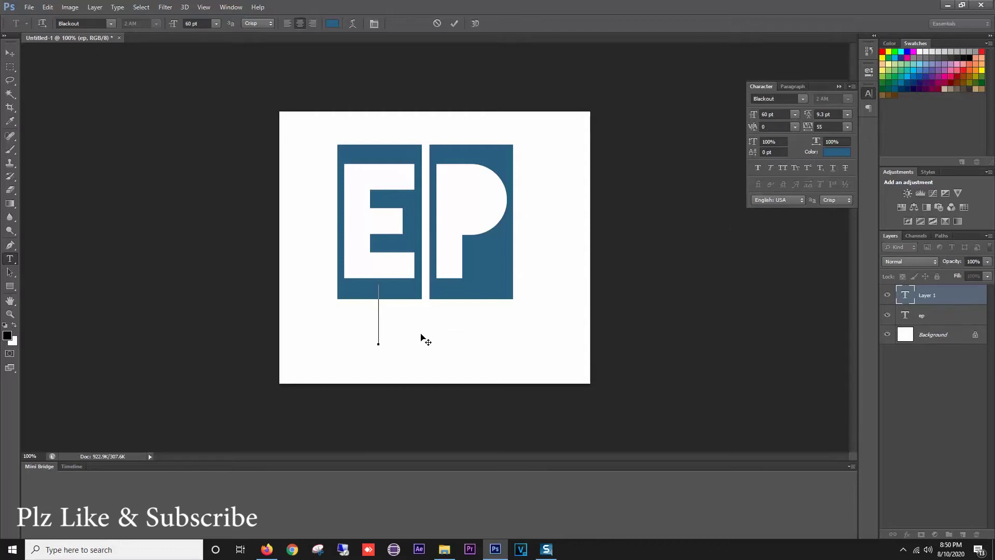
# Step: Add the text EDIT below the large E and colour it rust red (#9d432e)
pyautogui.write('EDIT')
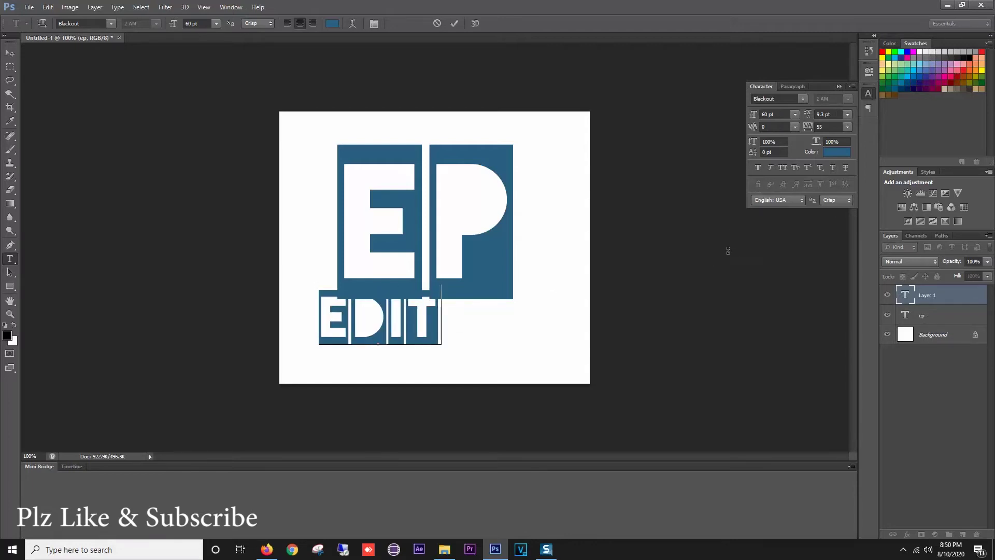
pyautogui.hotkey('ctrl', 'a')
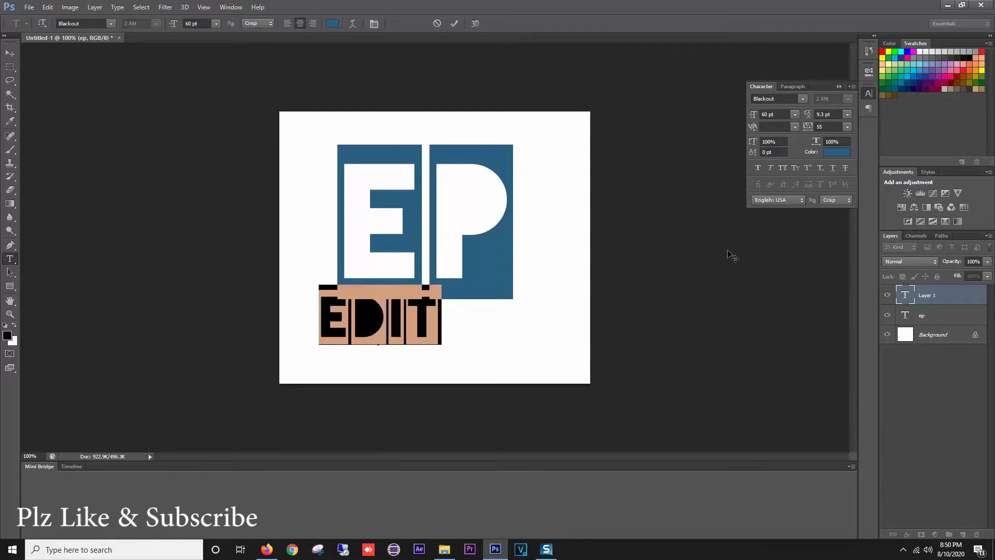
pyautogui.click(838, 153)
pyautogui.click(762, 186)
pyautogui.click(763, 170)
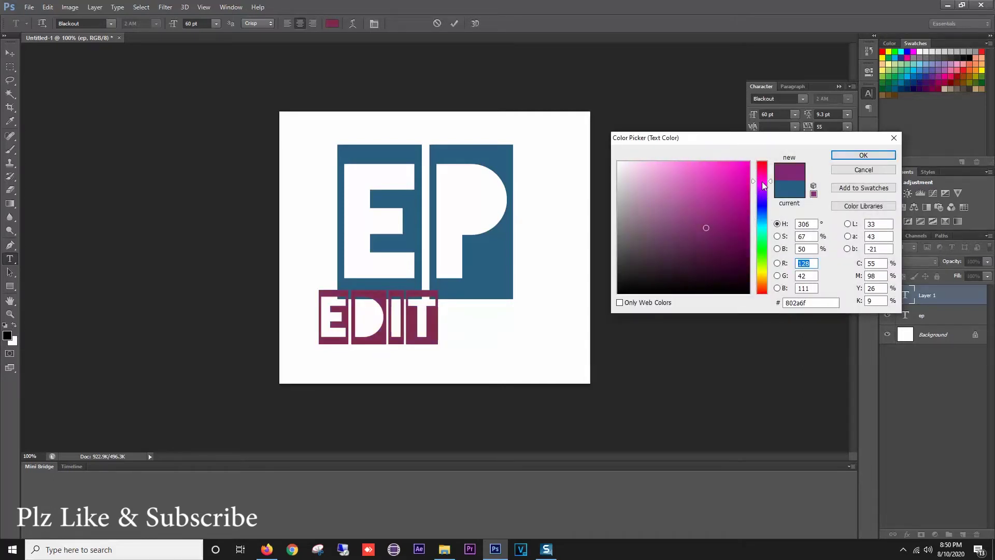
pyautogui.click(764, 280)
pyautogui.moveTo(765, 280); pyautogui.dragTo(764, 289)
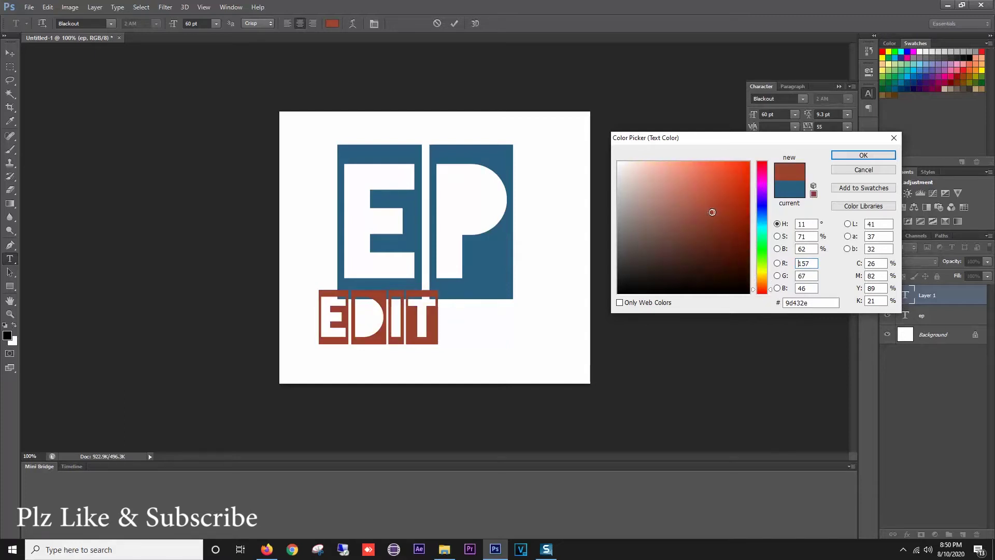
pyautogui.click(863, 155)
pyautogui.hotkey('ctrl', 'Return')
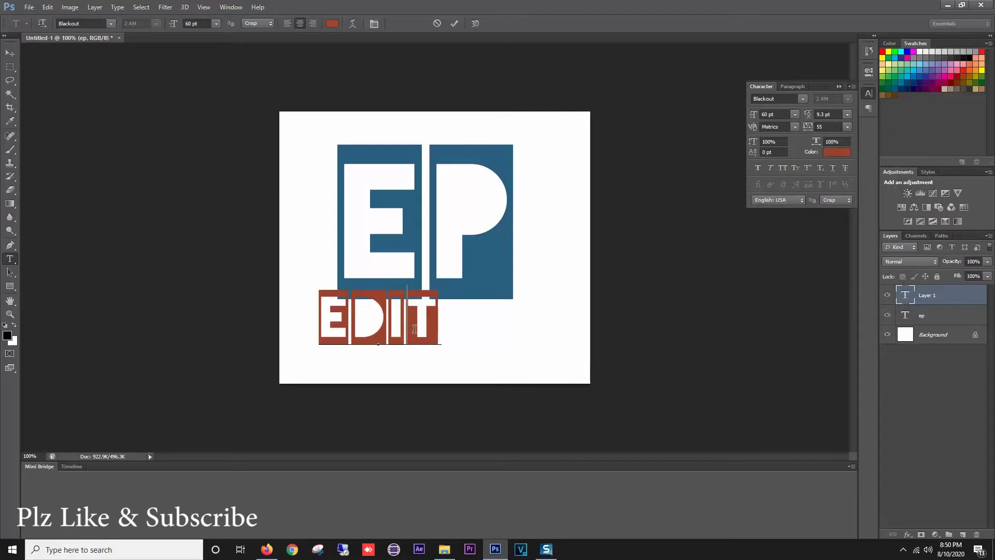
# Step: Scale the EDIT text down to about 28.68 pt and place it over the foot of the large E
pyautogui.hotkey('ctrl', 't')
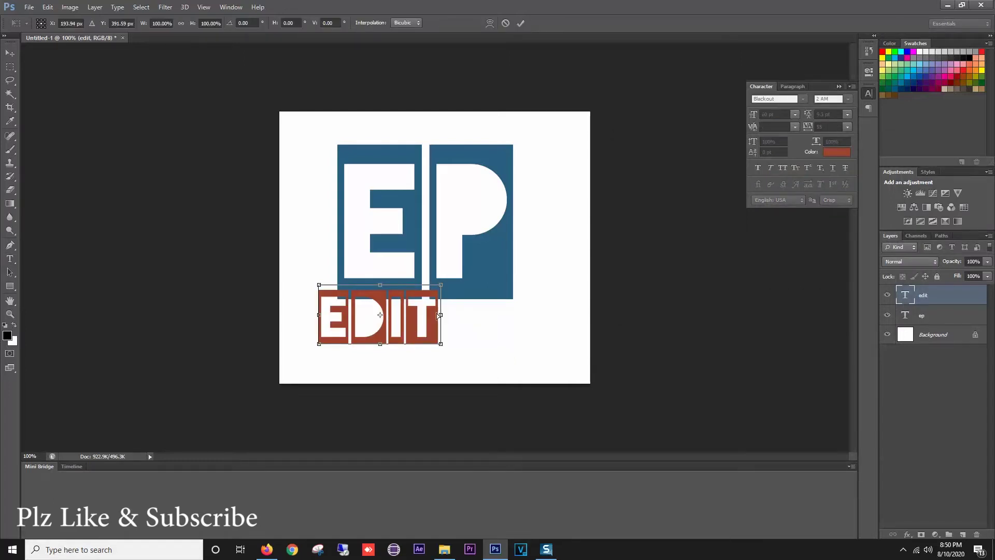
pyautogui.hotkey('ctrl', '=')
pyautogui.moveTo(478, 286); pyautogui.dragTo(419, 166)
pyautogui.press('Return')
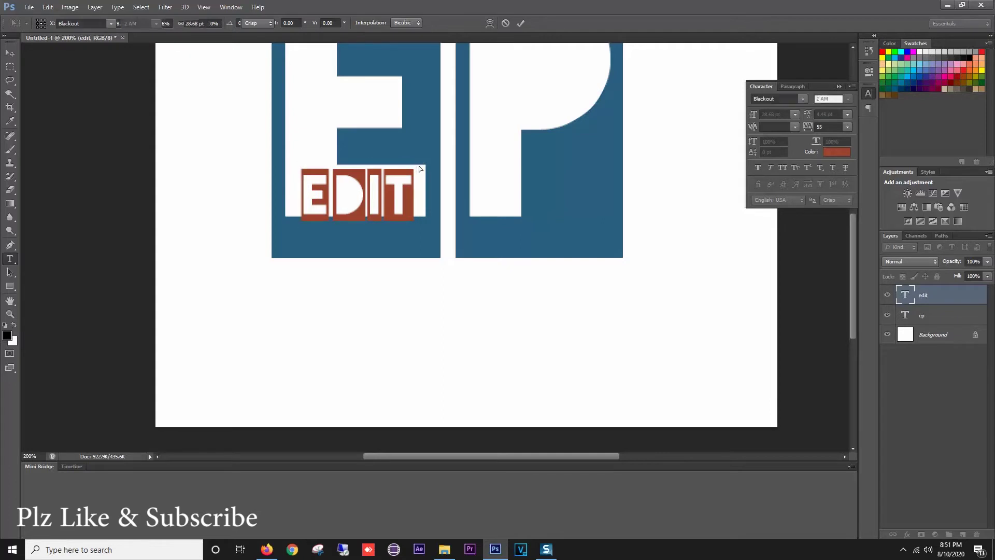
# Step: Try a tracking of 85 on the whole EDIT text
pyautogui.click(387, 190)
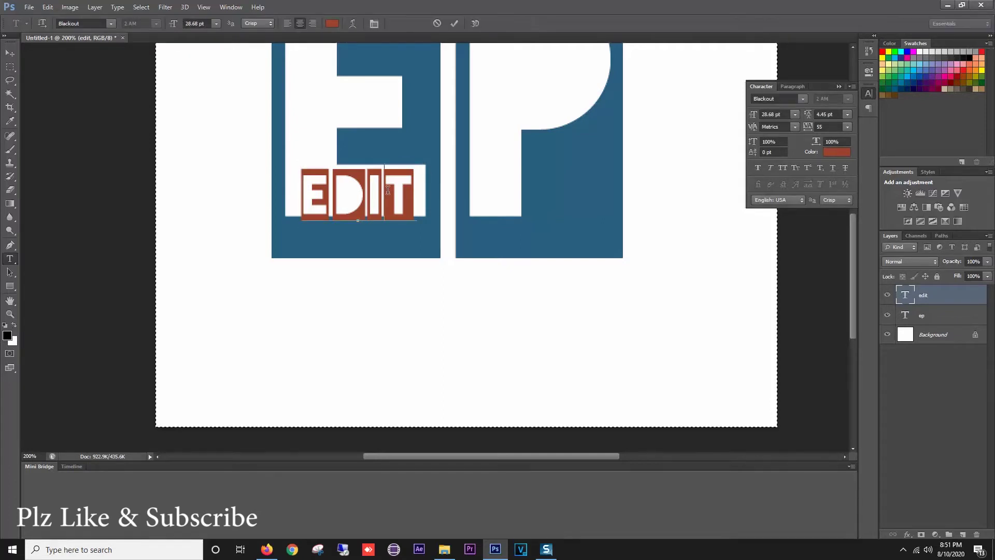
pyautogui.hotkey('ctrl', 'a')
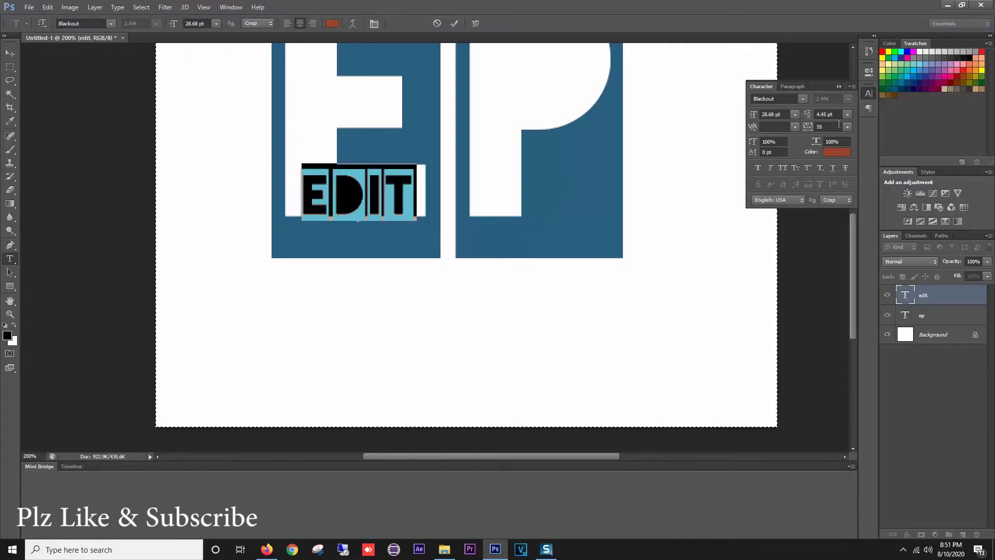
pyautogui.click(847, 126)
pyautogui.click(828, 127)
pyautogui.doubleClick(824, 125)
pyautogui.write('85')
pyautogui.press('Return')
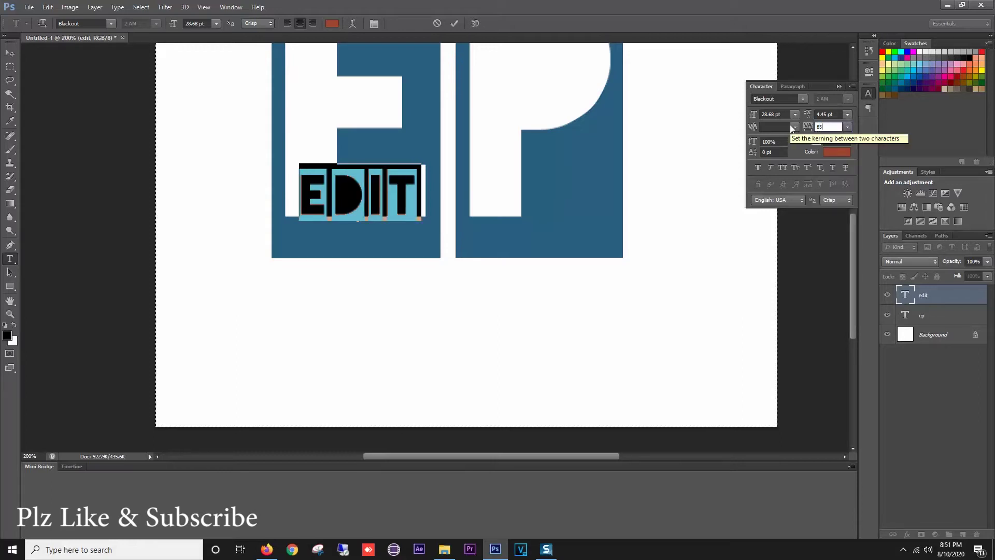
# Step: Try tracking values of 155 and 125 on the EDIT text
pyautogui.write('1')
pyautogui.press('Return')
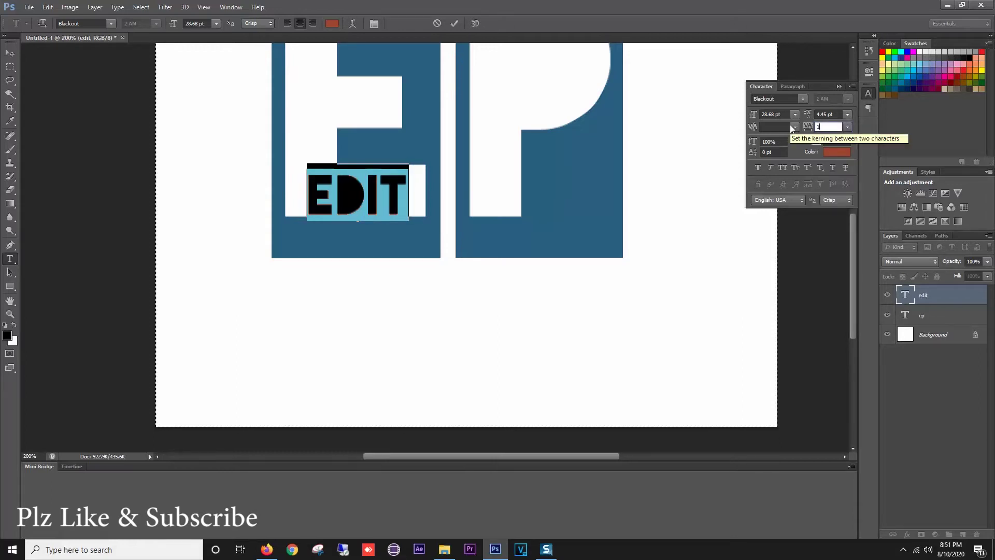
pyautogui.write('55')
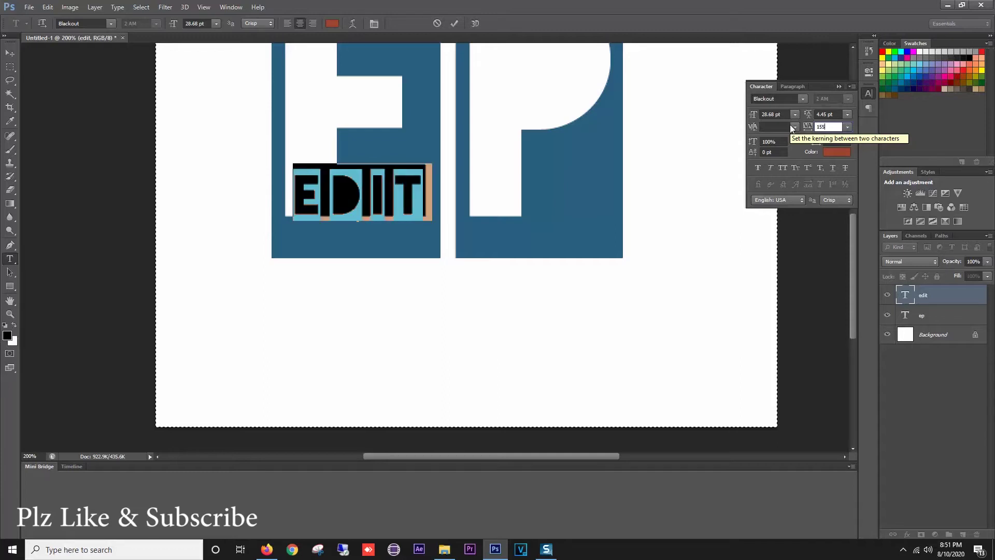
pyautogui.press('Left')
pyautogui.press('Left')
pyautogui.write('2')
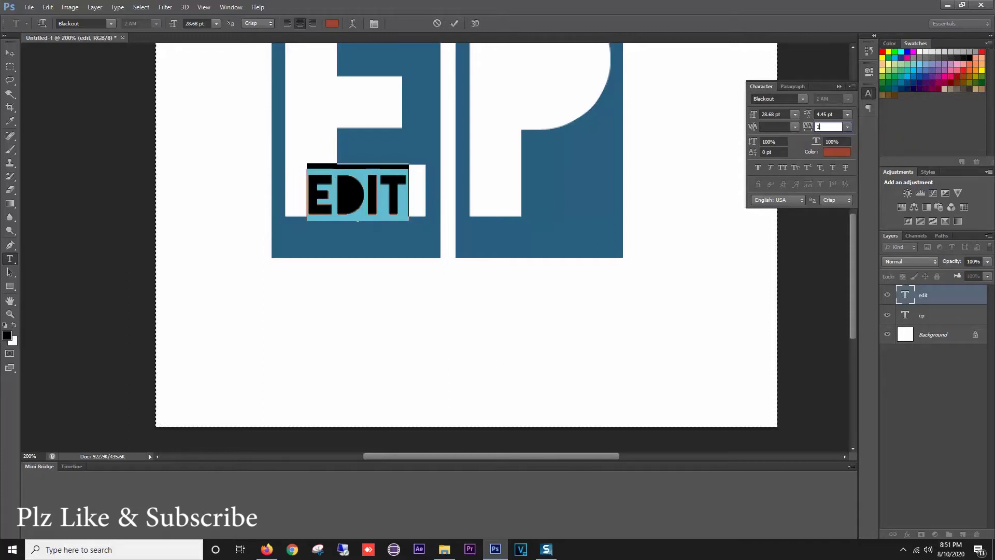
pyautogui.press('Return')
pyautogui.press('BackSpace')
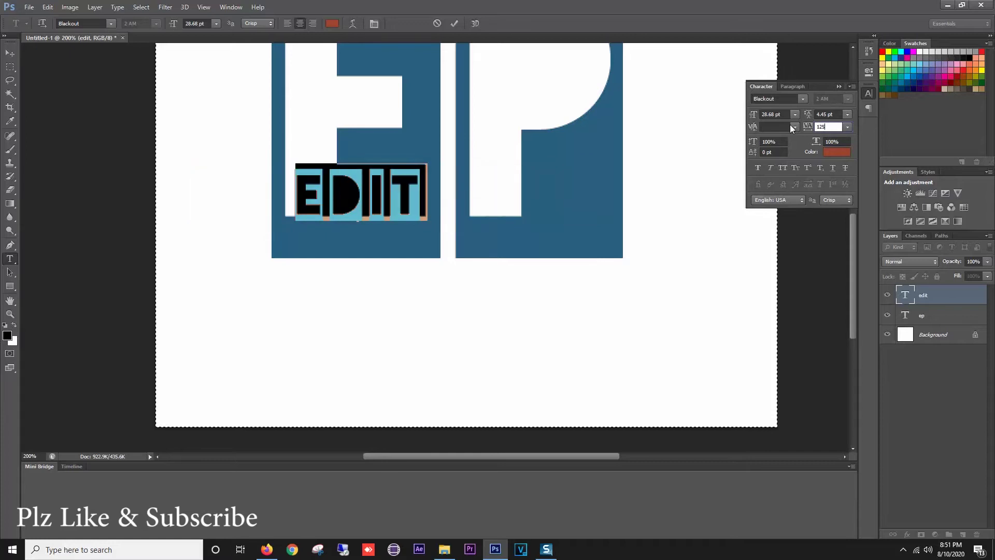
# Step: Try a tracking of 260 on the EDIT text
pyautogui.press('BackSpace')
pyautogui.press('BackSpace')
pyautogui.press('BackSpace')
pyautogui.write('260')
pyautogui.press('Return')
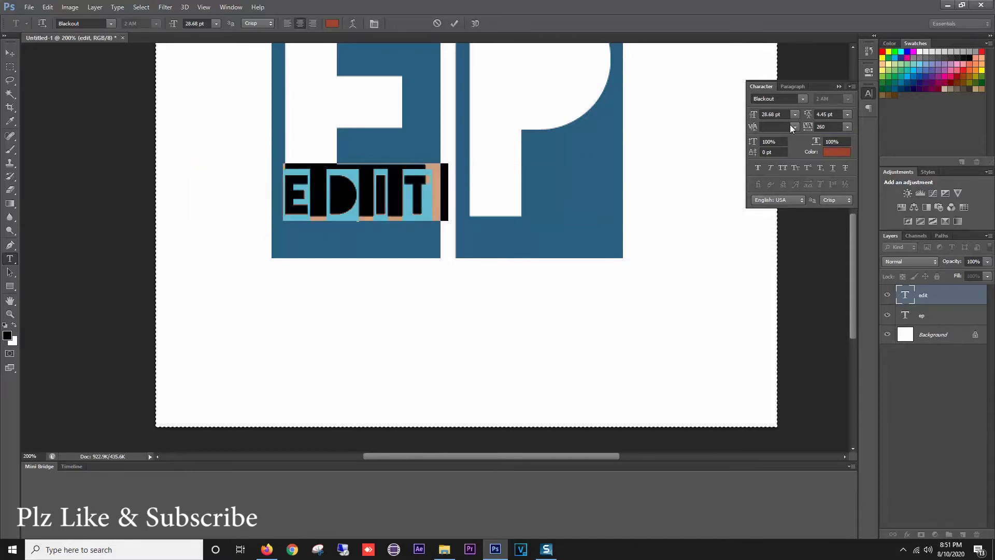
pyautogui.click(402, 185)
pyautogui.press('ctrl')
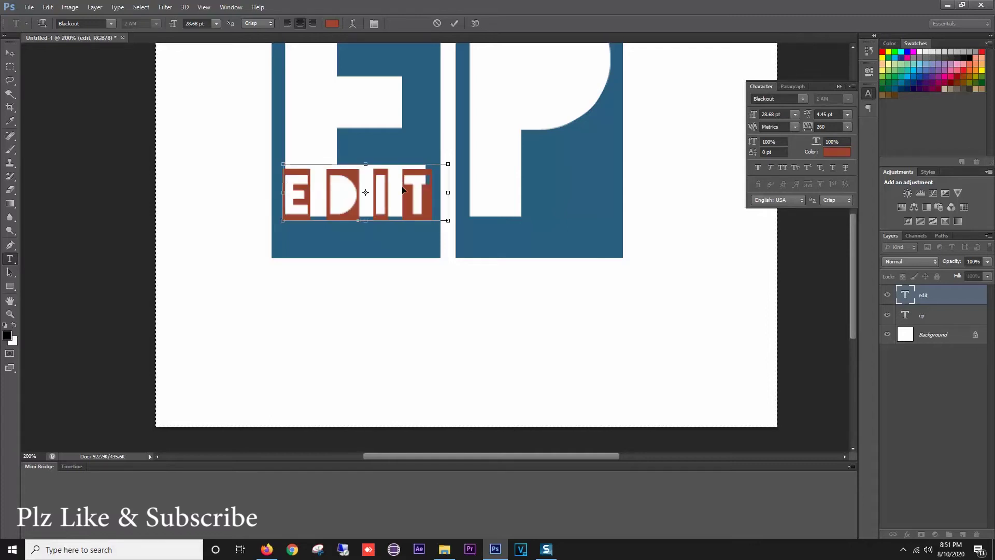
# Step: Set the tracking of the whole EDIT text to 220 and commit the text edit
pyautogui.hotkey('ctrl', 'a')
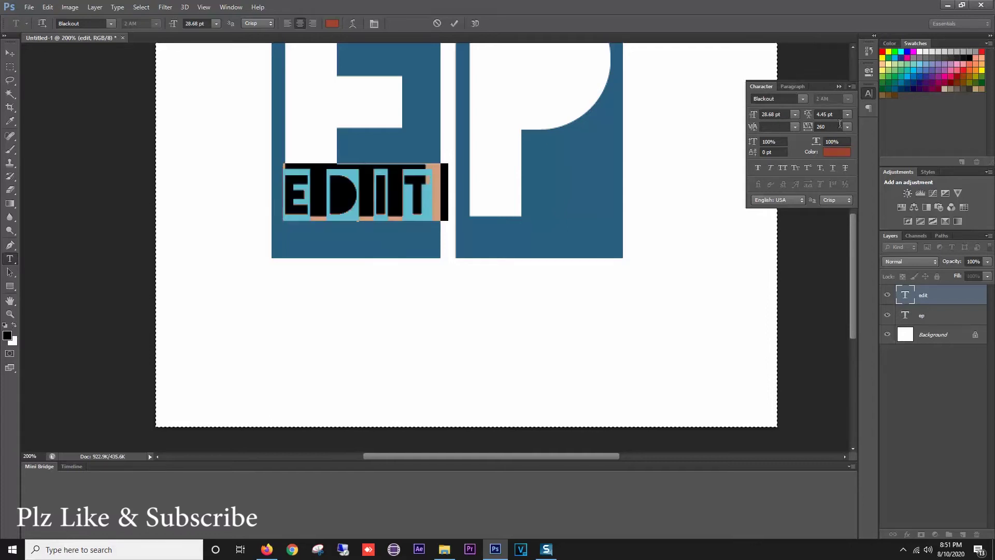
pyautogui.click(829, 127)
pyautogui.write('220')
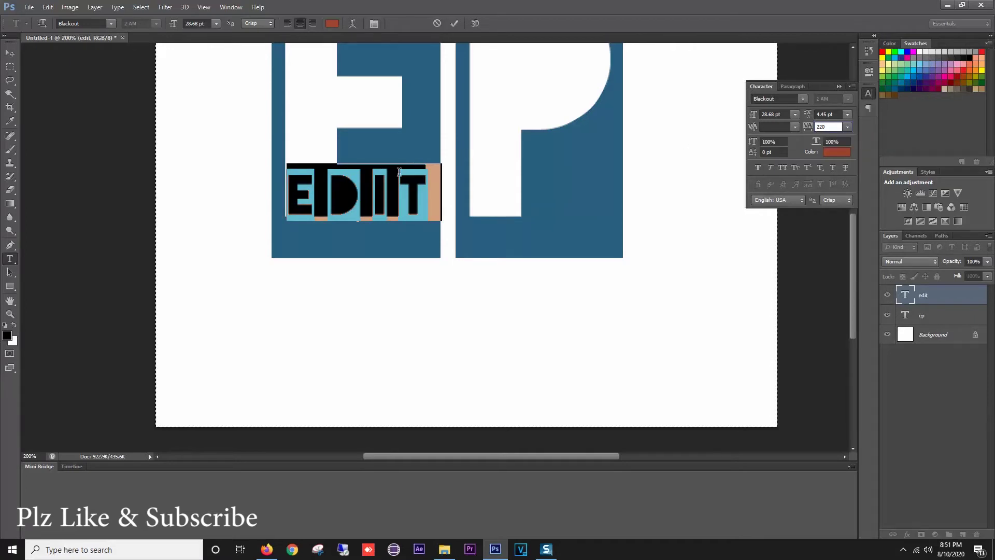
pyautogui.press('Return')
pyautogui.hotkey('ctrl', 'Return')
pyautogui.hotkey('ctrl', 'Right')
pyautogui.press('Return')
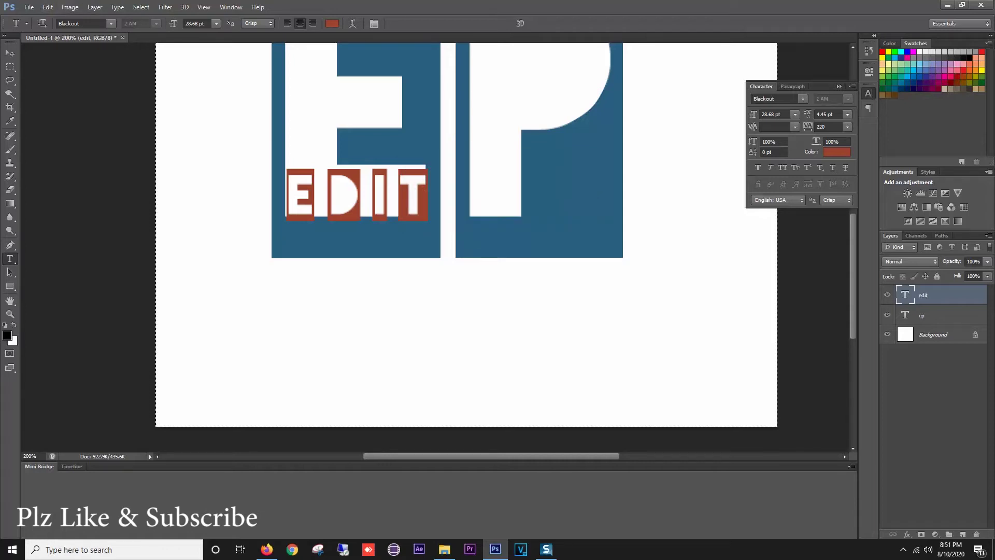
# Step: Clear the canvas selection and shift the EDIT text slightly up to align it with the foot of the large E
pyautogui.keyDown('ctrl'); pyautogui.rightClick(347, 196); pyautogui.keyUp('ctrl')
pyautogui.click(353, 201)
pyautogui.hotkey('ctrl', 'Right')
pyautogui.press('Return')
pyautogui.press('l')
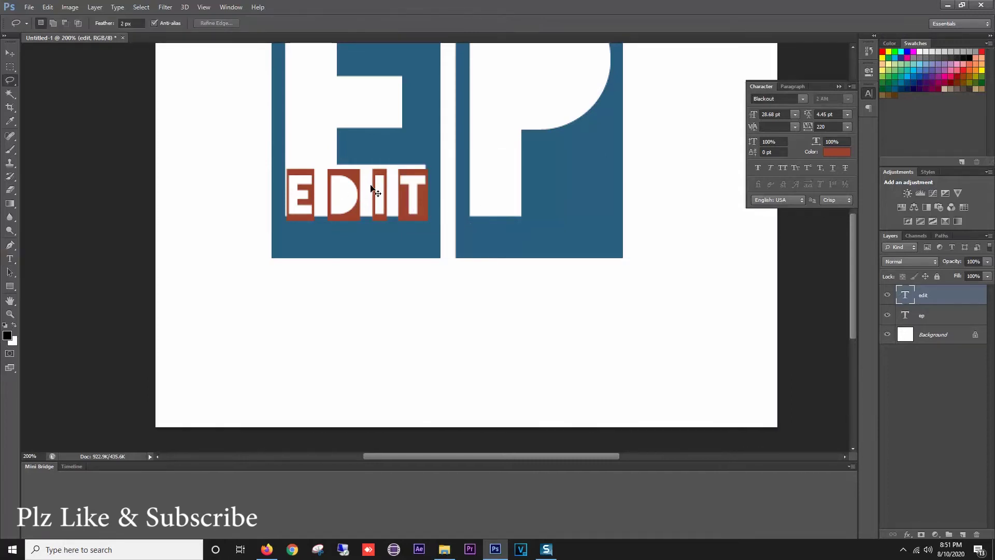
pyautogui.moveTo(375, 188); pyautogui.dragTo(374, 183)
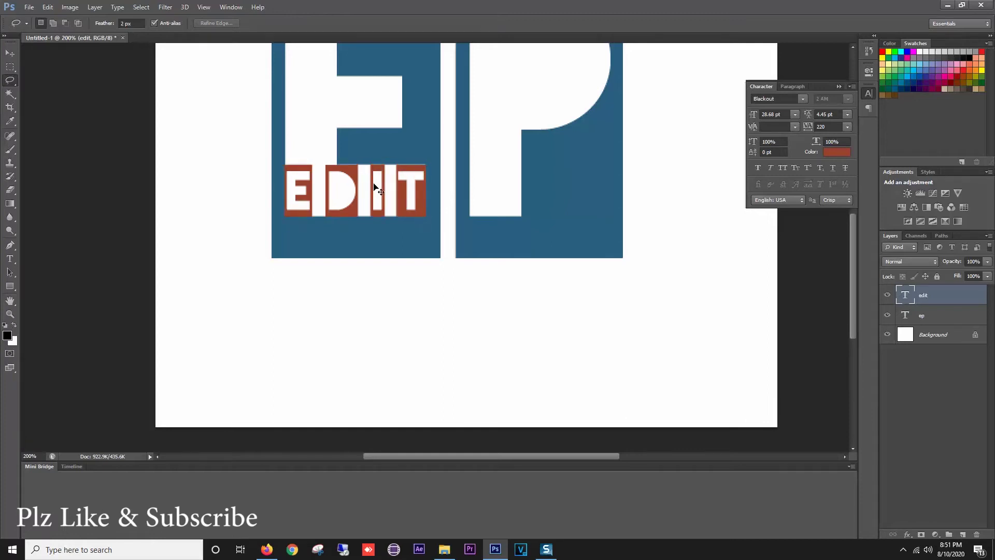
pyautogui.press('t')
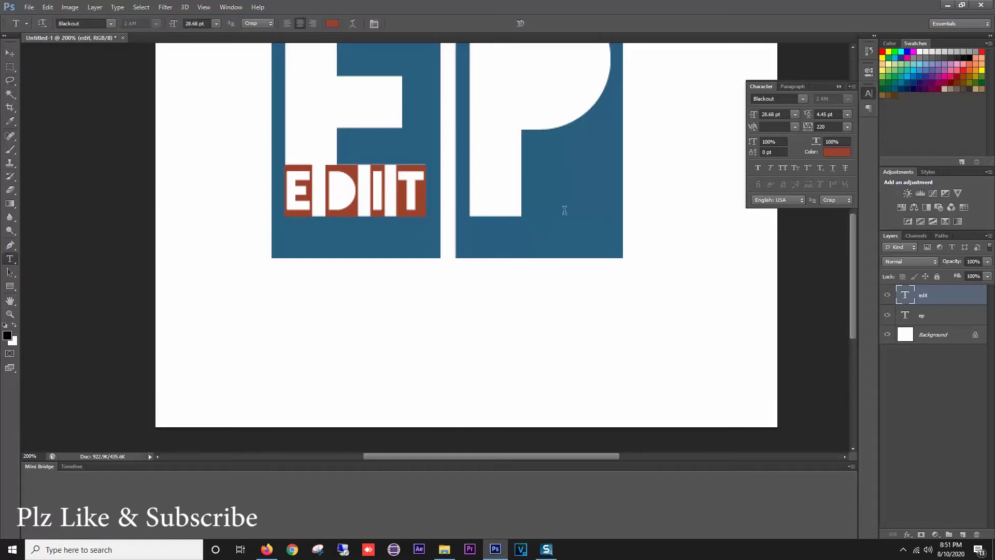
pyautogui.click(529, 196)
pyautogui.write('o')
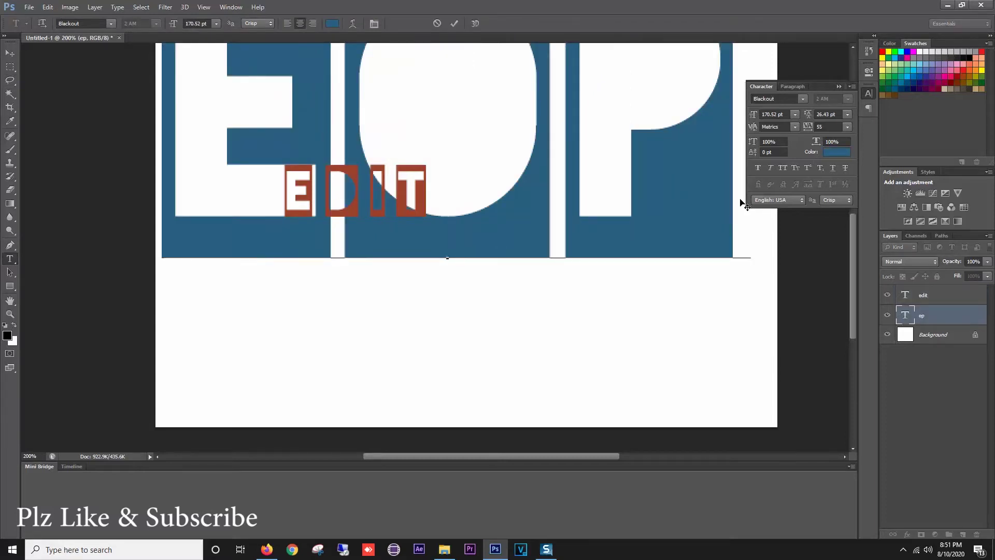
pyautogui.write('nt')
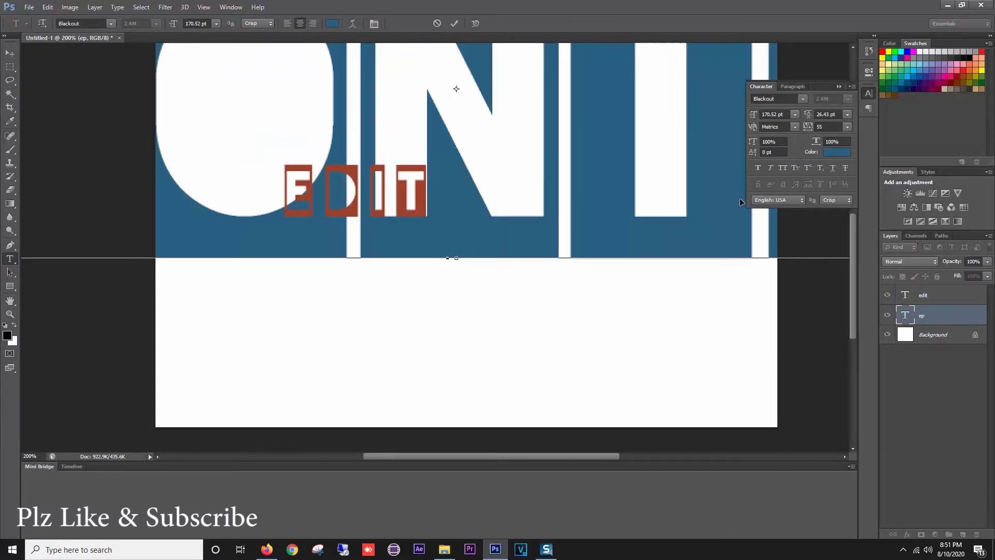
pyautogui.hotkey('ctrl', '-')
pyautogui.hotkey('ctrl', '-')
pyautogui.hotkey('ctrl', '-')
pyautogui.press('Escape')
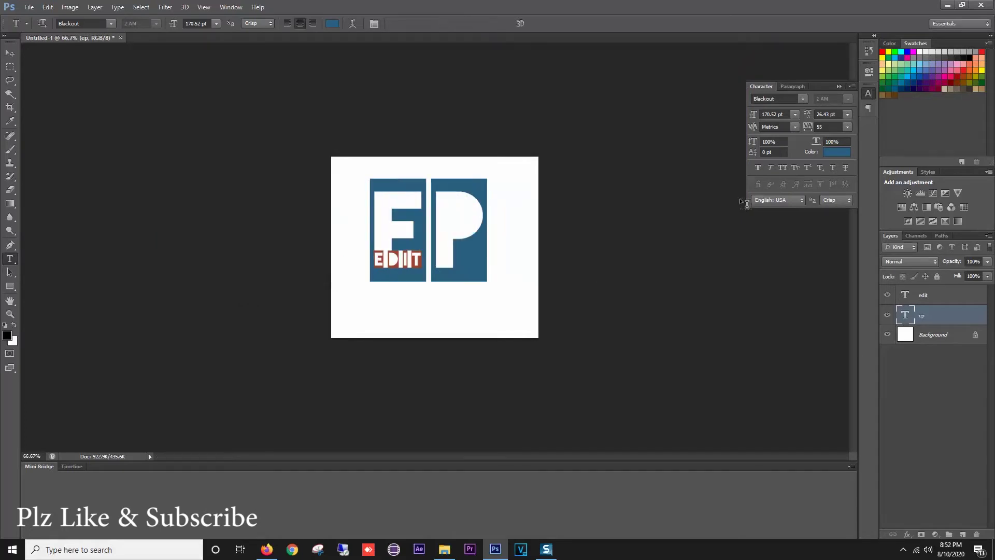
# Step: Add the text OINT as a separate text layer below the large P
pyautogui.click(450, 321)
pyautogui.write('OINT')
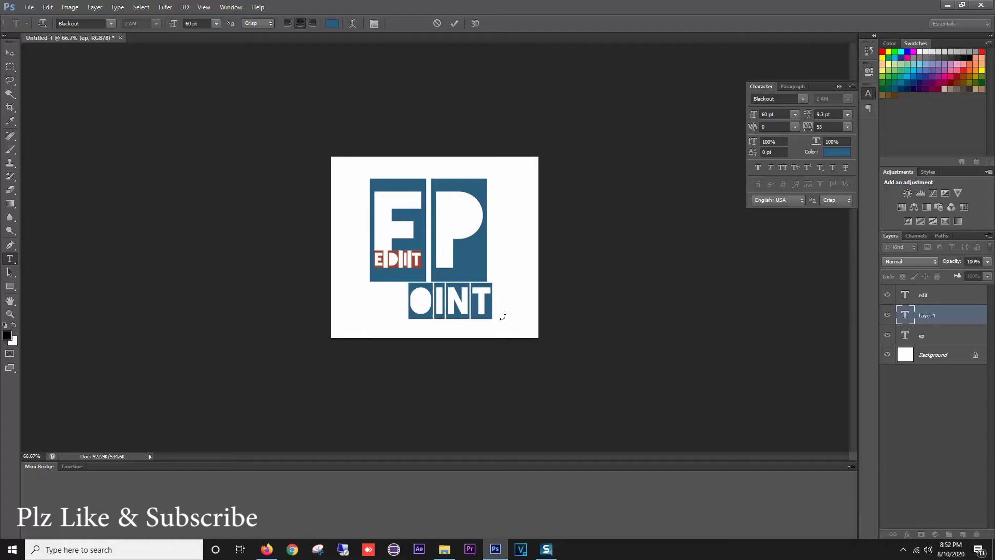
pyautogui.click(503, 316)
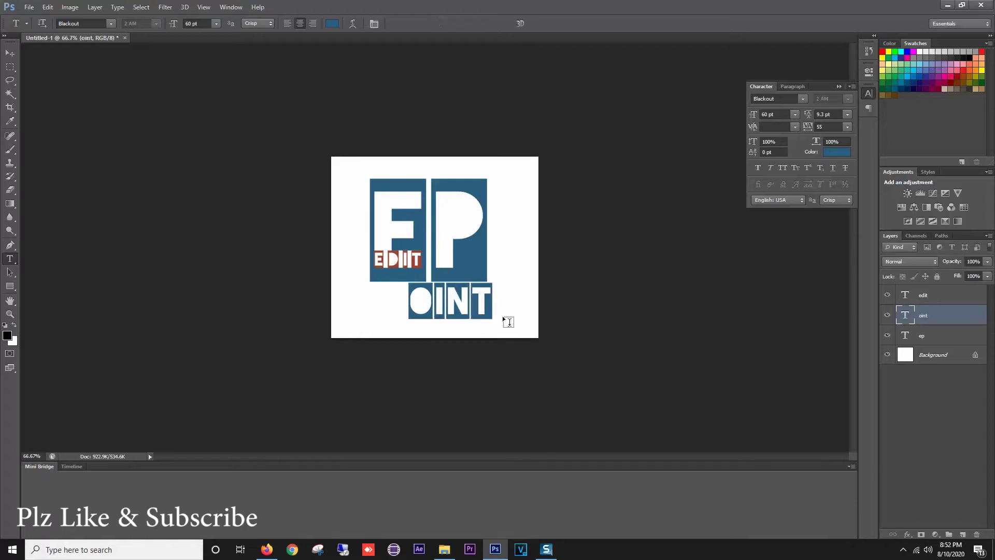
# Step: Recolour the OINT text with the rust red sampled from the EDIT text (#9d432e)
pyautogui.doubleClick(470, 306)
pyautogui.click(837, 151)
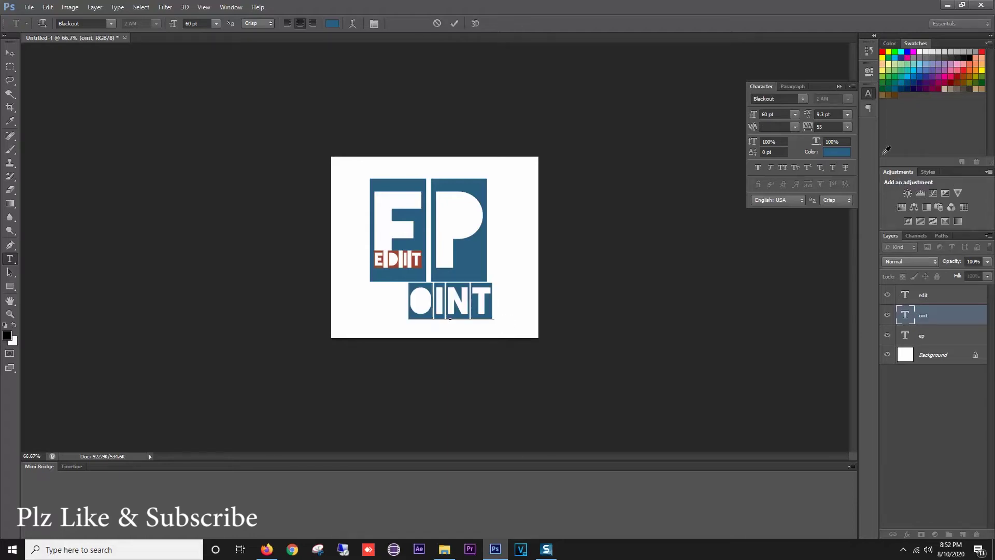
pyautogui.click(397, 263)
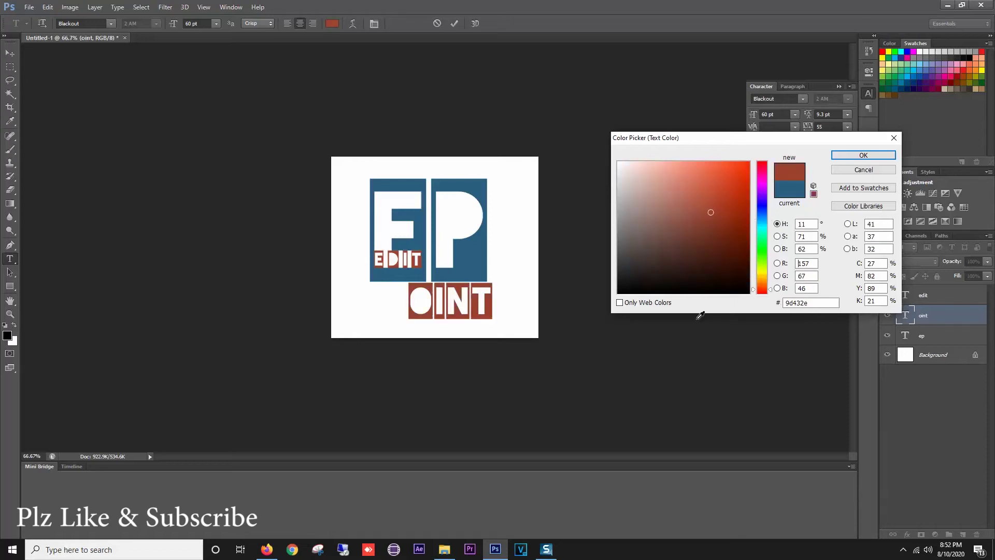
pyautogui.click(876, 155)
pyautogui.click(527, 351)
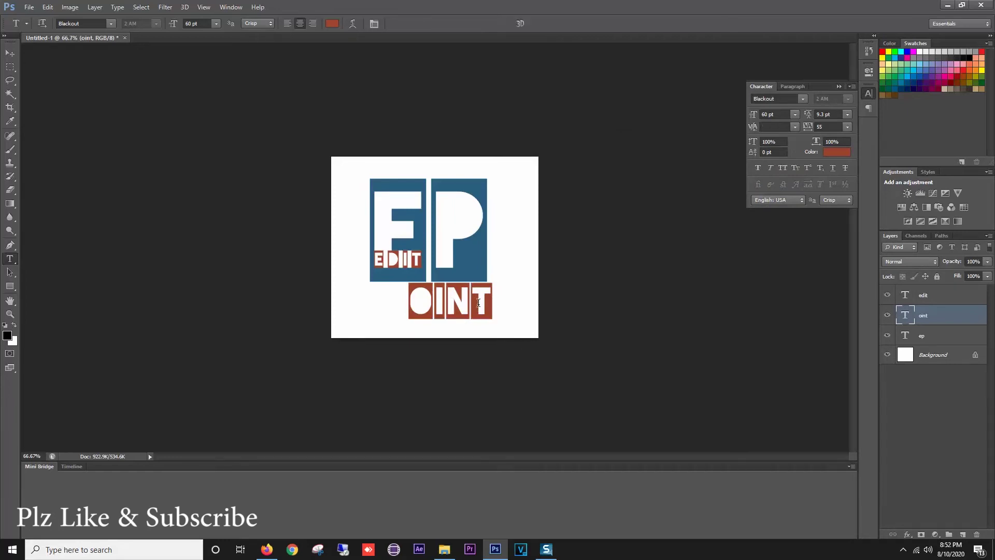
# Step: Scale the OINT text to about 40% and fit it into the blue area beside the foot of the large P
pyautogui.hotkey('ctrl', '+')
pyautogui.hotkey('ctrl', '+')
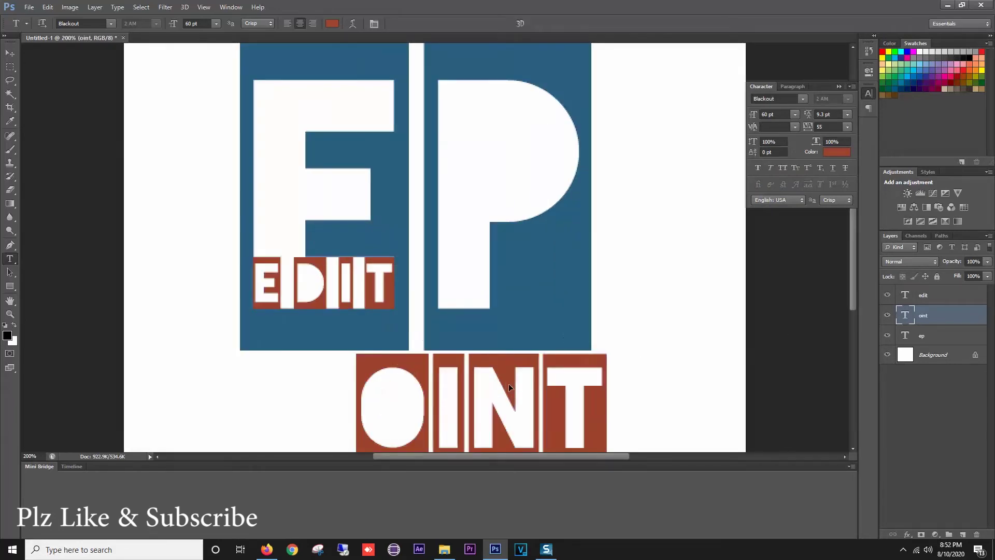
pyautogui.moveTo(509, 383); pyautogui.dragTo(584, 280)
pyautogui.hotkey('ctrl', 't')
pyautogui.moveTo(689, 239); pyautogui.dragTo(573, 266)
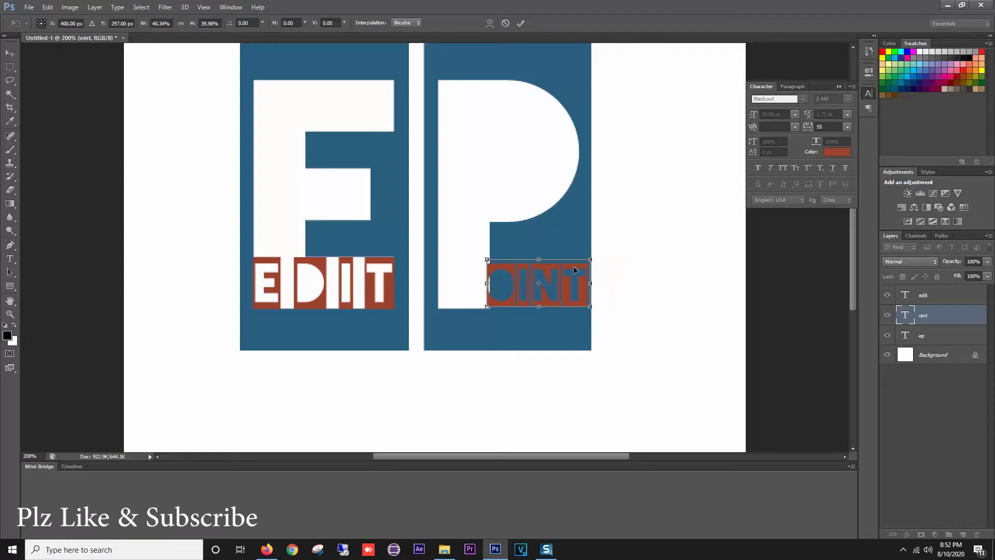
pyautogui.press('Right')
pyautogui.press('Right')
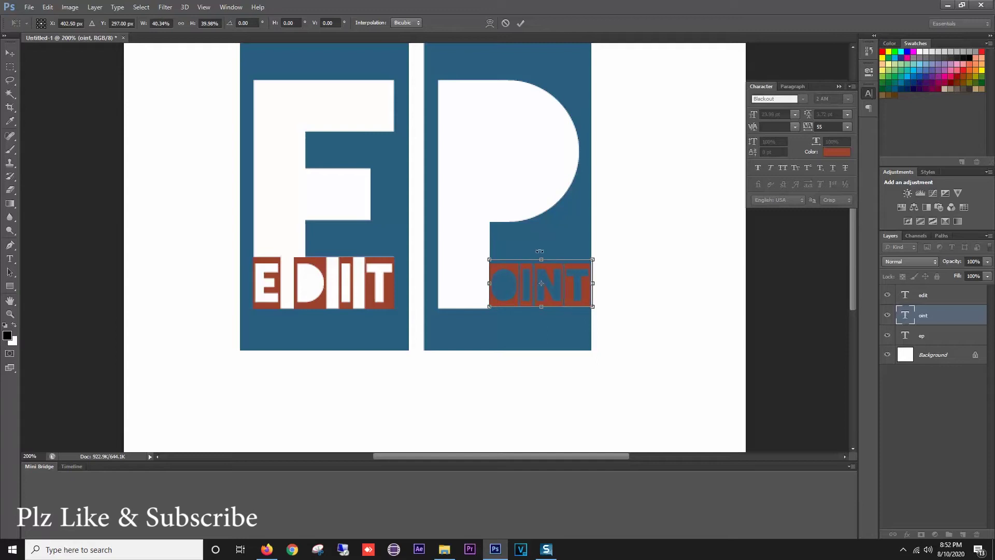
pyautogui.press('Return')
pyautogui.hotkey('ctrl', '-')
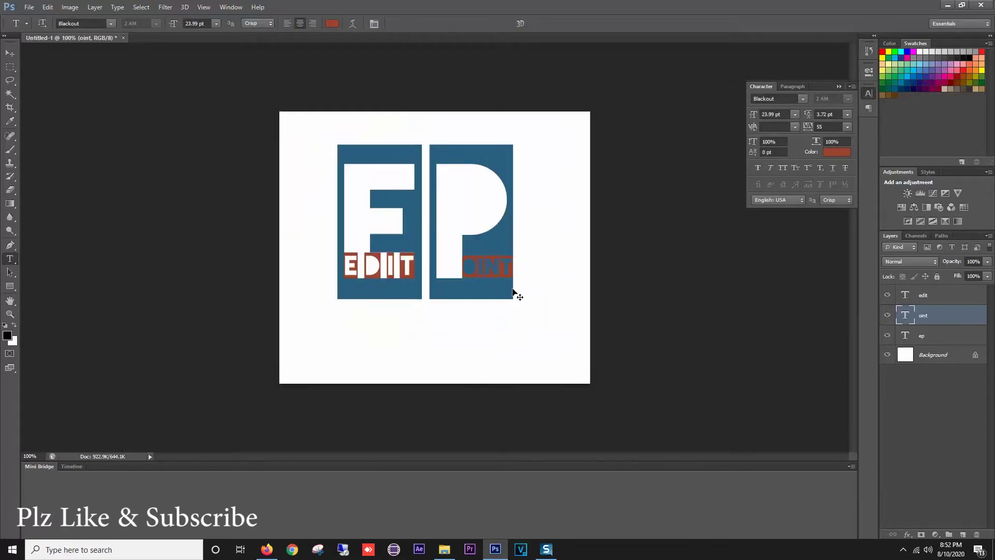
pyautogui.hotkey('ctrl', '+')
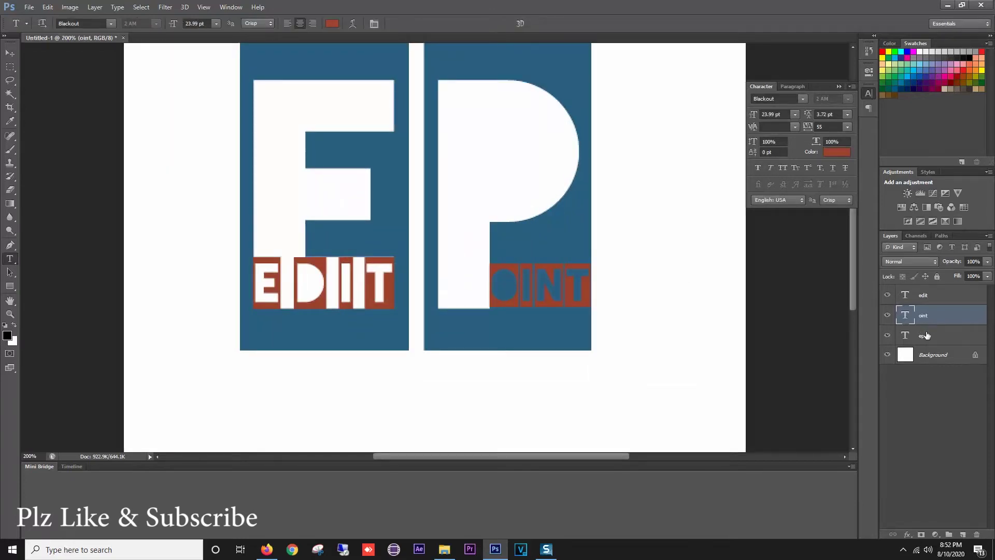
# Step: Scale the edit, oint and ep text layers together to about 183% so the lettering fills the canvas
pyautogui.keyDown('shift'); pyautogui.click(926, 337); pyautogui.keyUp('shift')
pyautogui.keyDown('shift'); pyautogui.click(932, 294); pyautogui.keyUp('shift')
pyautogui.hotkey('ctrl', 't')
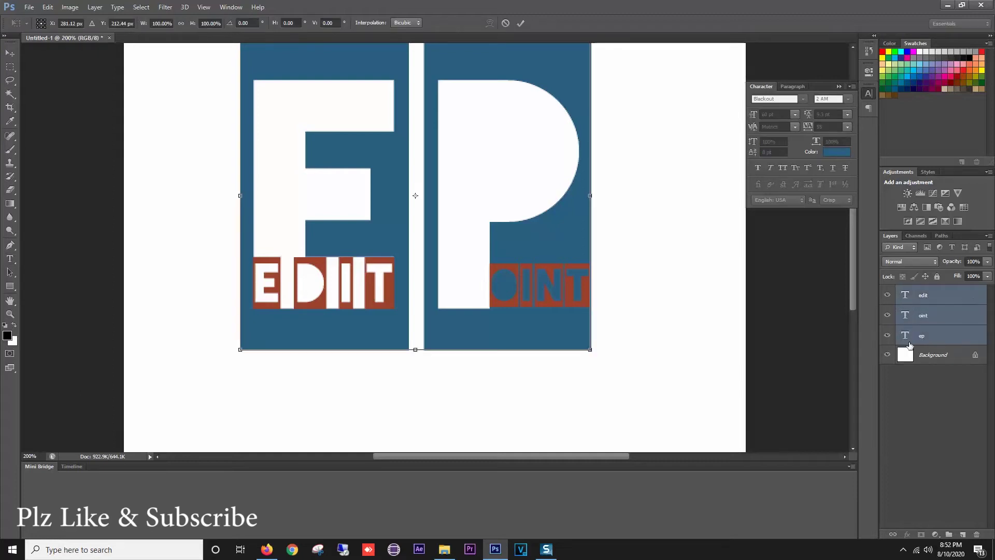
pyautogui.hotkey('ctrl', '-')
pyautogui.hotkey('ctrl', '-')
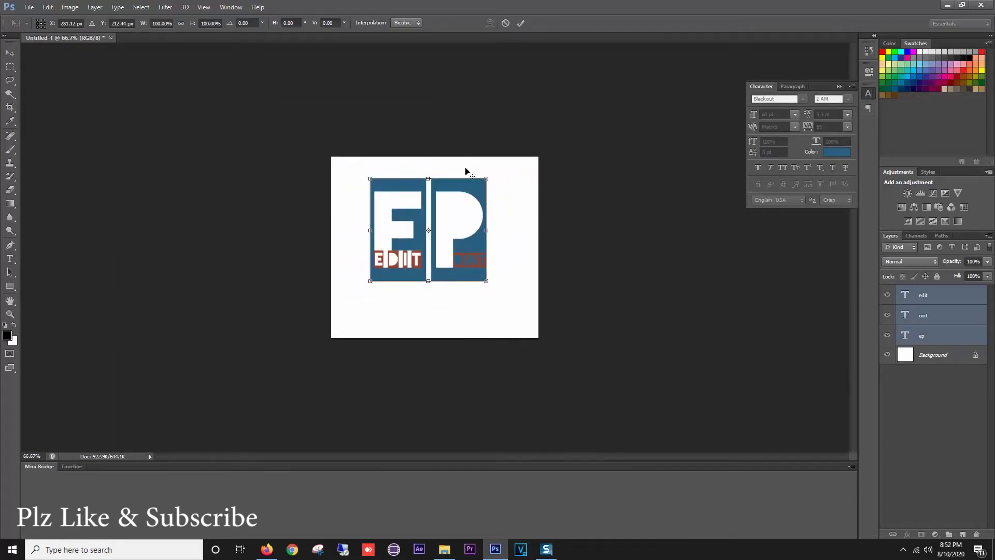
pyautogui.moveTo(492, 178); pyautogui.dragTo(544, 144)
pyautogui.moveTo(488, 192)
pyautogui.mouseDown()
pyautogui.moveTo(501, 216)
pyautogui.moveTo(498, 204)
pyautogui.mouseUp()
pyautogui.moveTo(549, 146); pyautogui.dragTo(547, 145)
pyautogui.moveTo(492, 204); pyautogui.dragTo(486, 205)
# Step: Nudge the enlarged text layers left and down until the artwork is centred on the canvas
pyautogui.press('Left')
pyautogui.press('Left')
pyautogui.press('Left')
pyautogui.press('Down')
pyautogui.press('Down')
pyautogui.press('Down')
pyautogui.press('Down')
pyautogui.press('Down')
pyautogui.press('Down')
pyautogui.press('Down')
pyautogui.press('Down')
pyautogui.press('Down')
pyautogui.press('Left')
pyautogui.press('Left')
pyautogui.press('Left')
pyautogui.press('Left')
pyautogui.press('Left')
pyautogui.press('Left')
pyautogui.press('Left')
pyautogui.press('Left')
pyautogui.press('Left')
pyautogui.press('Left')
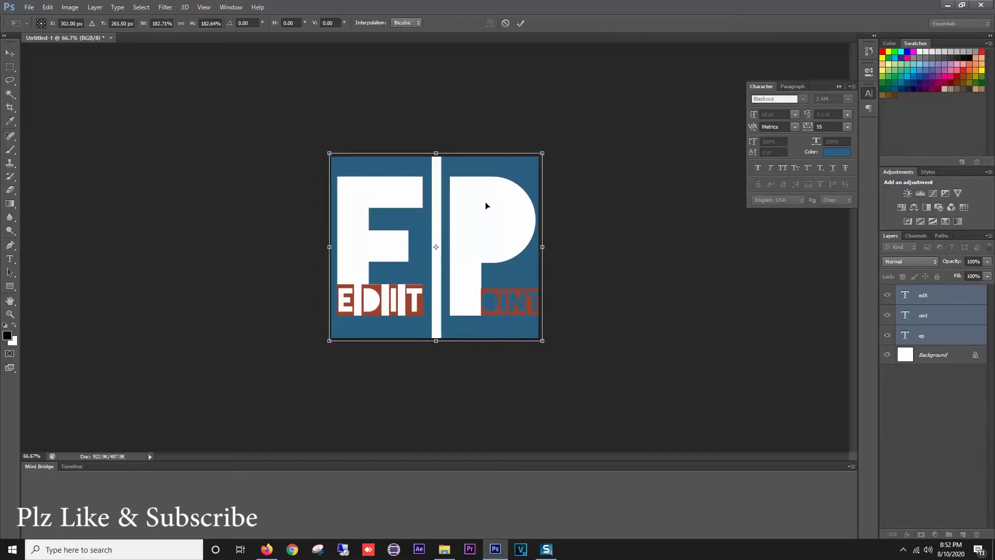
pyautogui.press('Left')
pyautogui.press('Left')
pyautogui.press('Left')
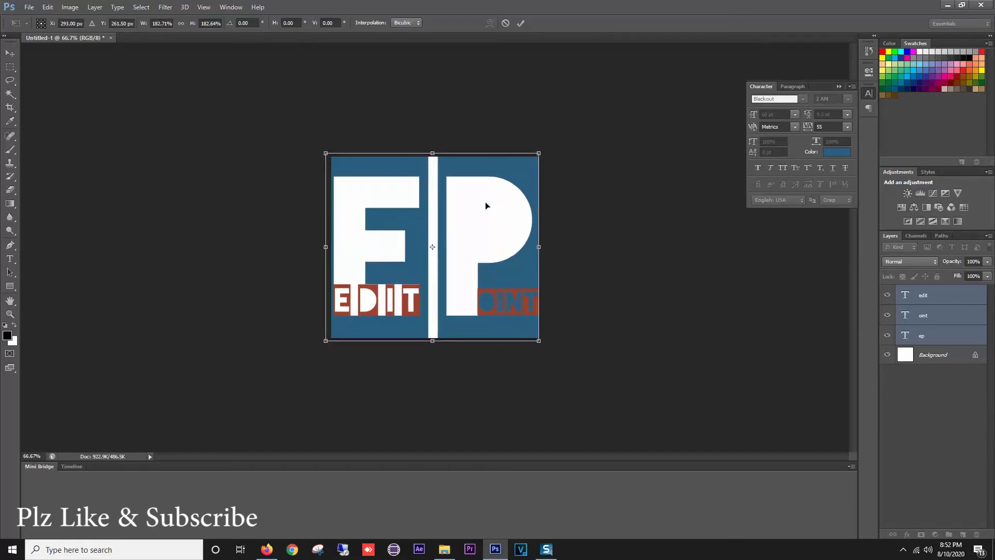
pyautogui.press('Right')
pyautogui.press('Right')
pyautogui.press('Right')
# Step: Set the OINT text's size to 40 pt and fit it against the foot of the large P
pyautogui.press('t')
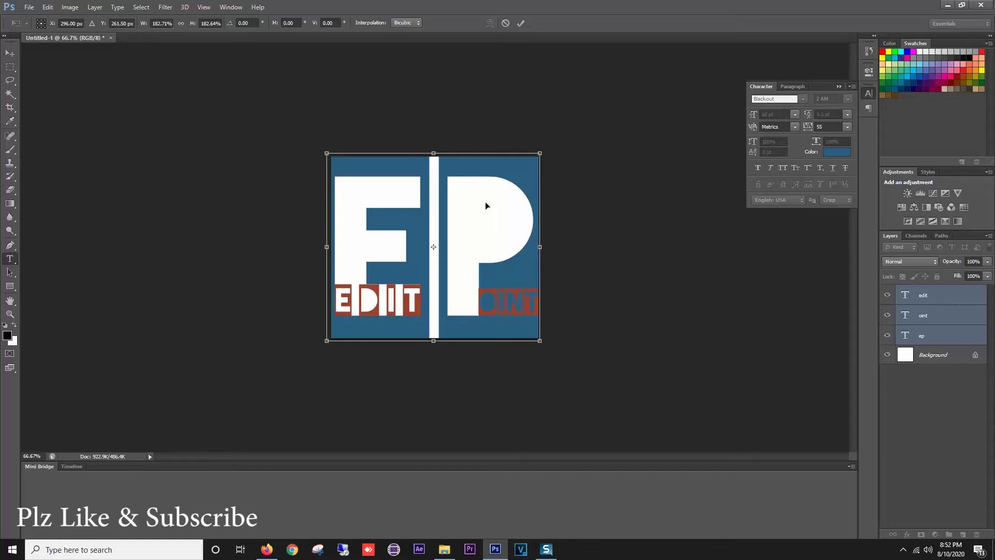
pyautogui.hotkey('ctrl', '+')
pyautogui.hotkey('ctrl', '+')
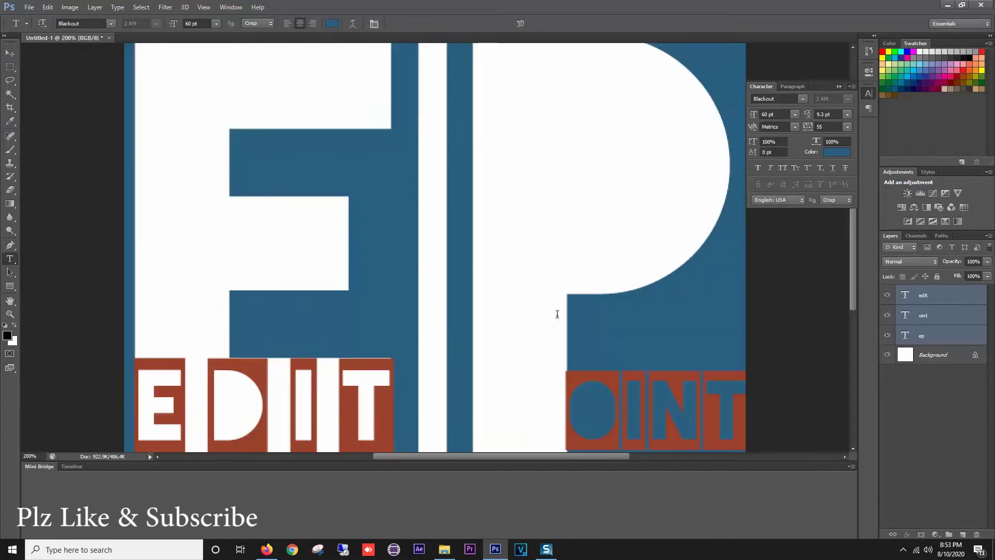
pyautogui.moveTo(555, 315); pyautogui.dragTo(411, 155)
pyautogui.rightClick(424, 224)
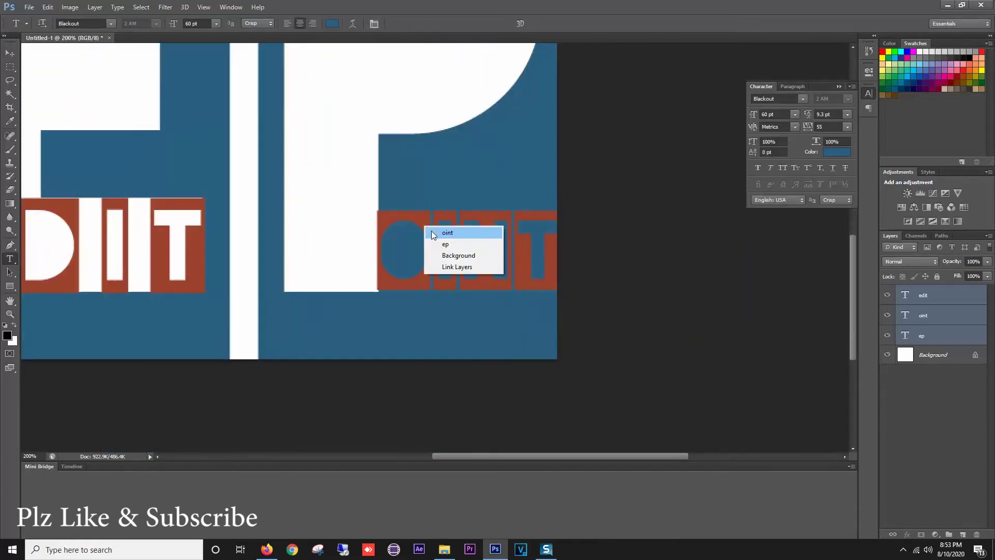
pyautogui.click(435, 229)
pyautogui.click(448, 229)
pyautogui.write('t')
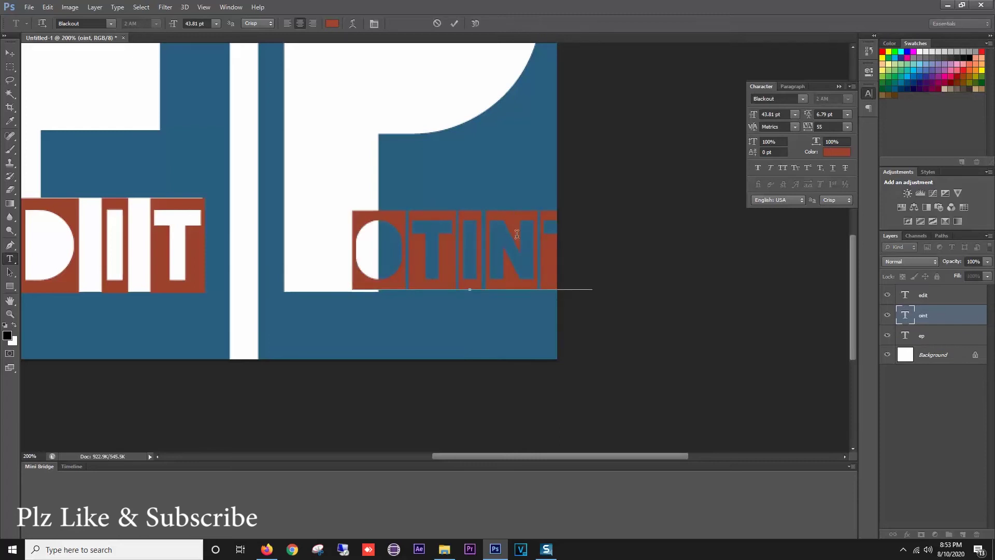
pyautogui.press('BackSpace')
pyautogui.hotkey('ctrl', 'a')
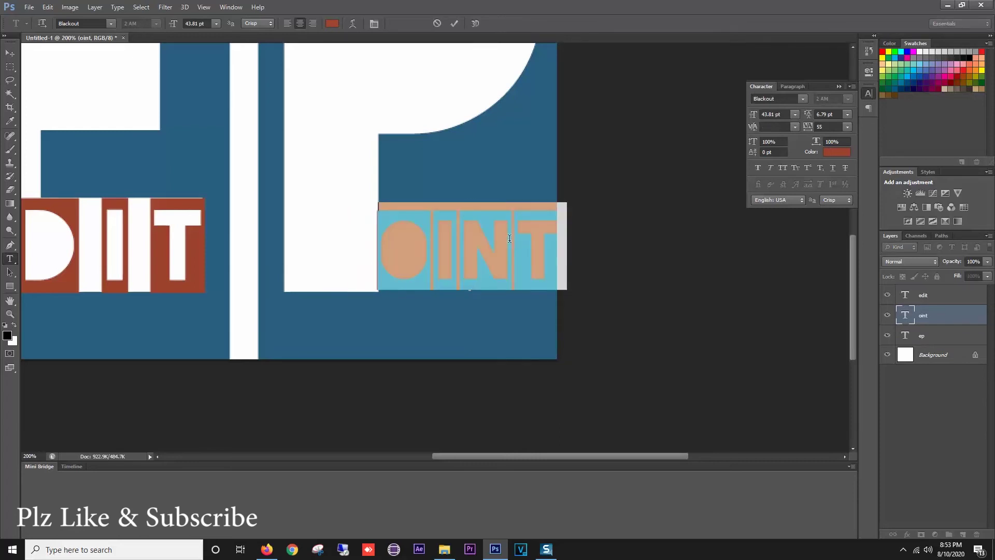
pyautogui.click(785, 111)
pyautogui.write('40')
pyautogui.press('Return')
pyautogui.click(438, 255)
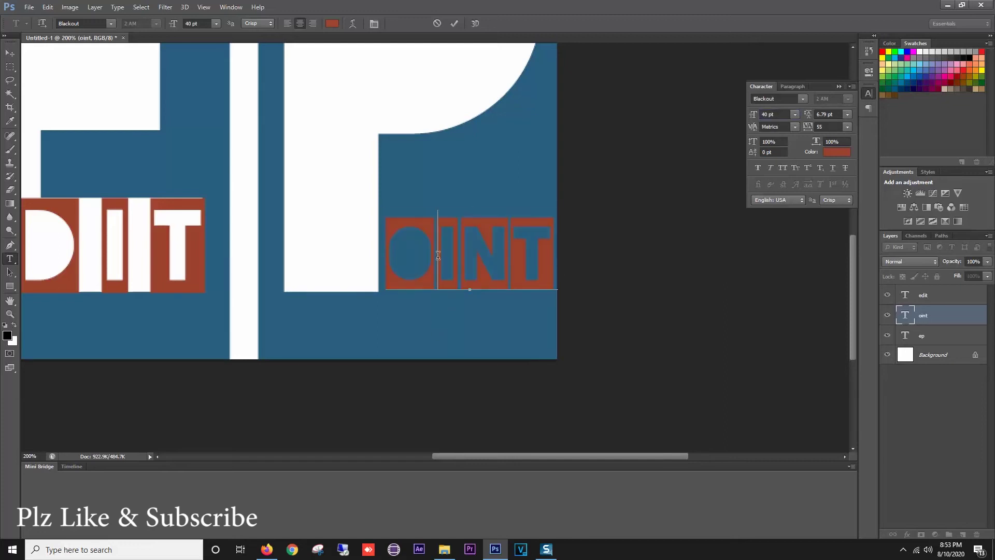
pyautogui.hotkey('ctrl', 'Return')
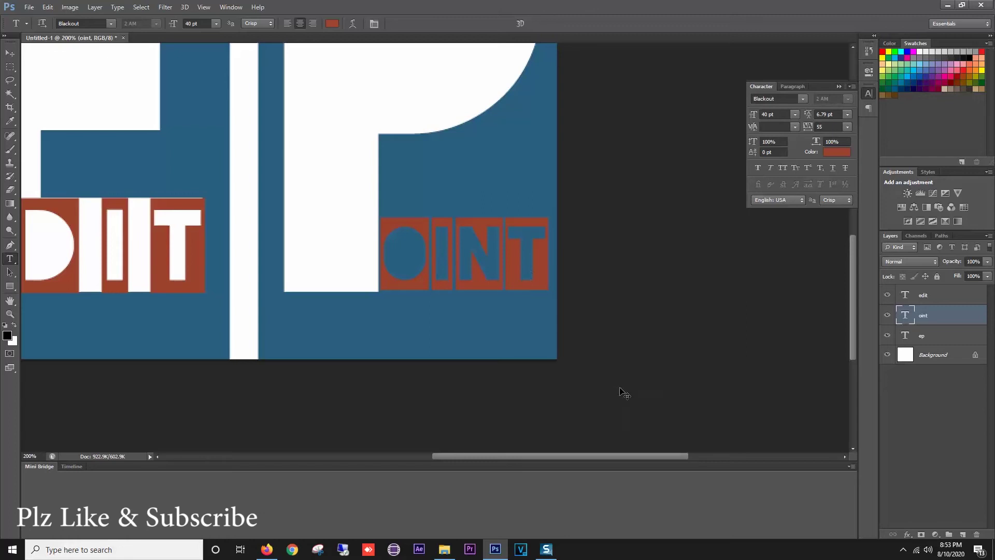
# Step: Place the Adobe Premiere logo image from the logos folder, scaled down to fit inside the bowl of the large P
pyautogui.hotkey('ctrl', '-')
pyautogui.press('v')
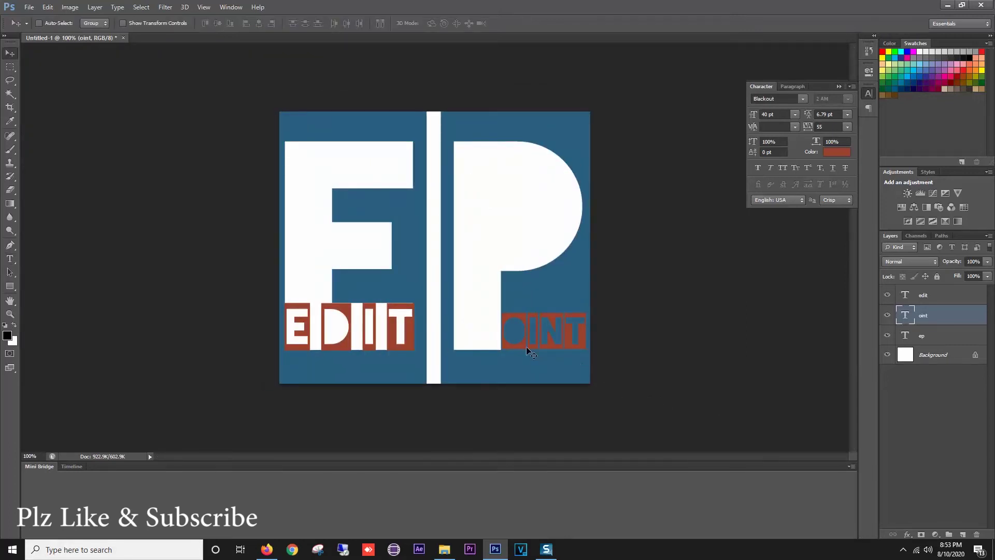
pyautogui.hotkey('ctrl', '-')
pyautogui.hotkey('ctrl', '+')
pyautogui.hotkey('ctrl', '+')
pyautogui.hotkey('ctrl', '-')
pyautogui.click(445, 549)
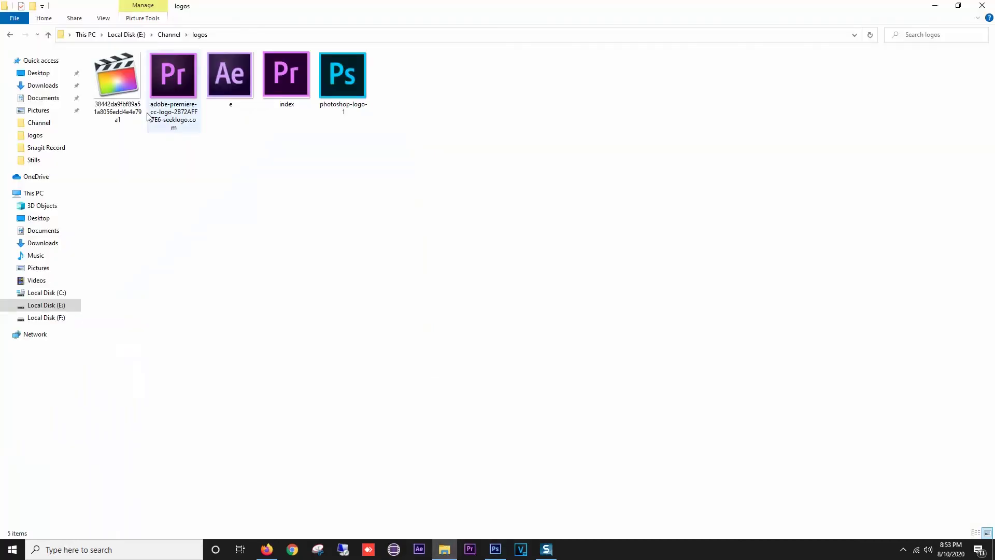
pyautogui.moveTo(173, 80); pyautogui.dragTo(530, 220)
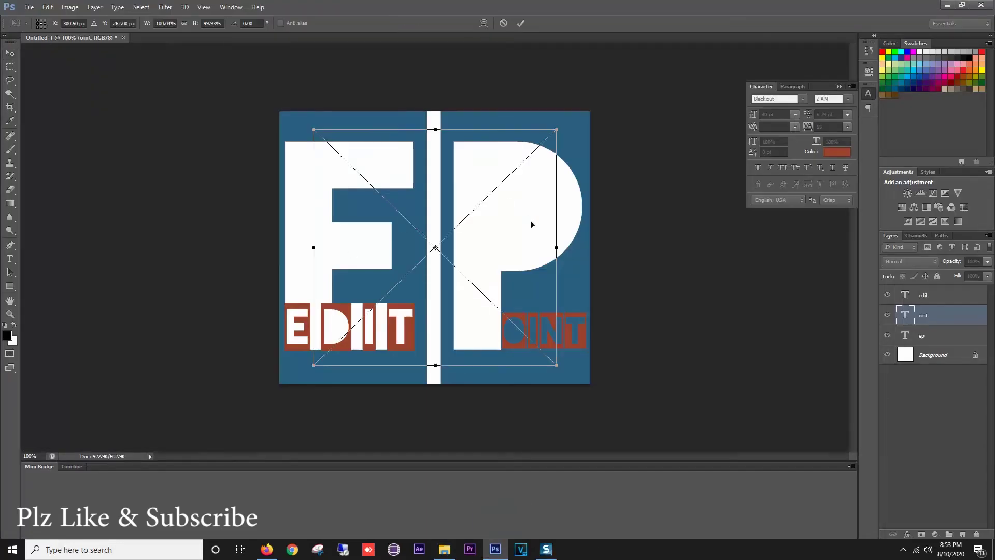
pyautogui.moveTo(553, 137); pyautogui.dragTo(518, 209)
pyautogui.press('Return')
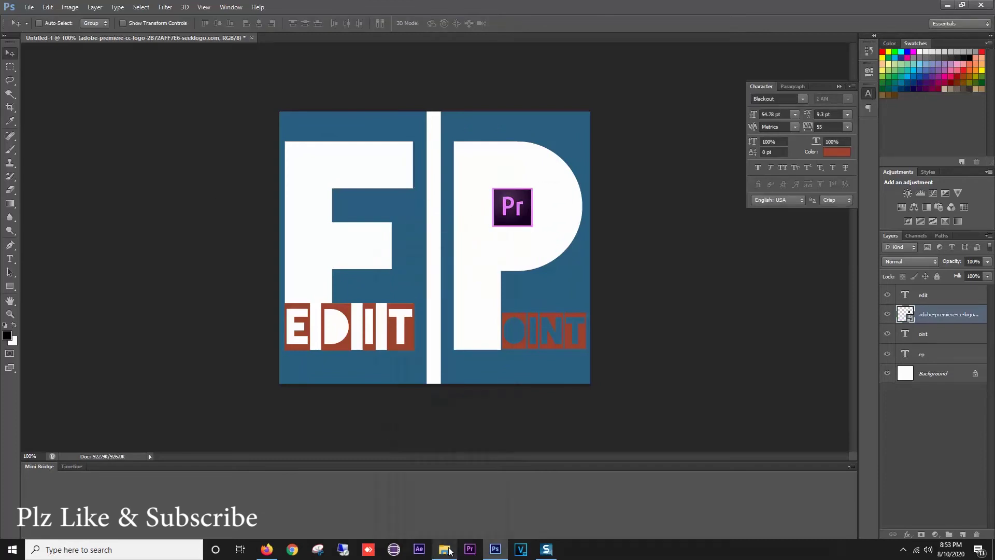
# Step: Place the After Effects logo image e from the logos folder and shrink it to fit inside the D of EDIT
pyautogui.click(449, 551)
pyautogui.click(449, 551)
pyautogui.click(449, 550)
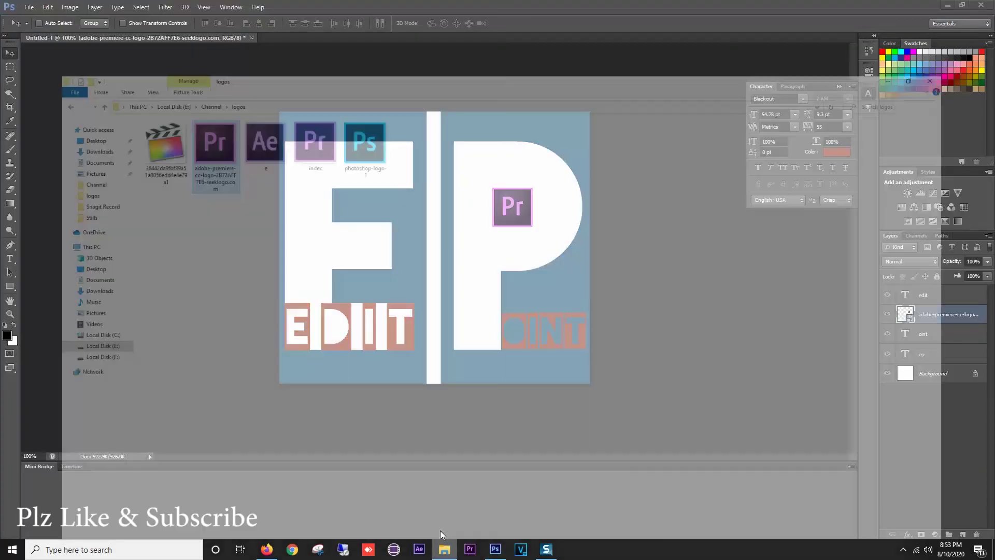
pyautogui.moveTo(226, 82); pyautogui.dragTo(373, 259)
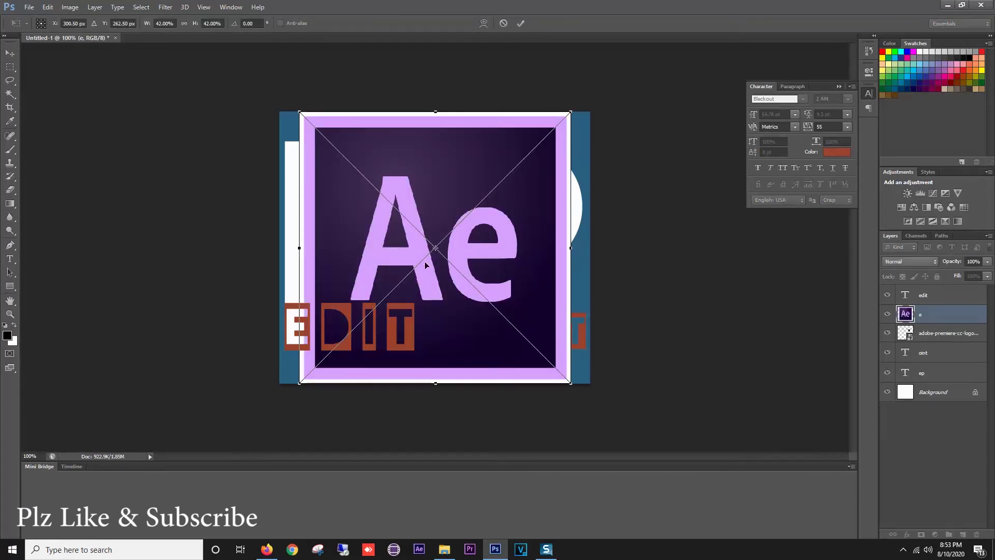
pyautogui.moveTo(570, 112); pyautogui.dragTo(450, 233)
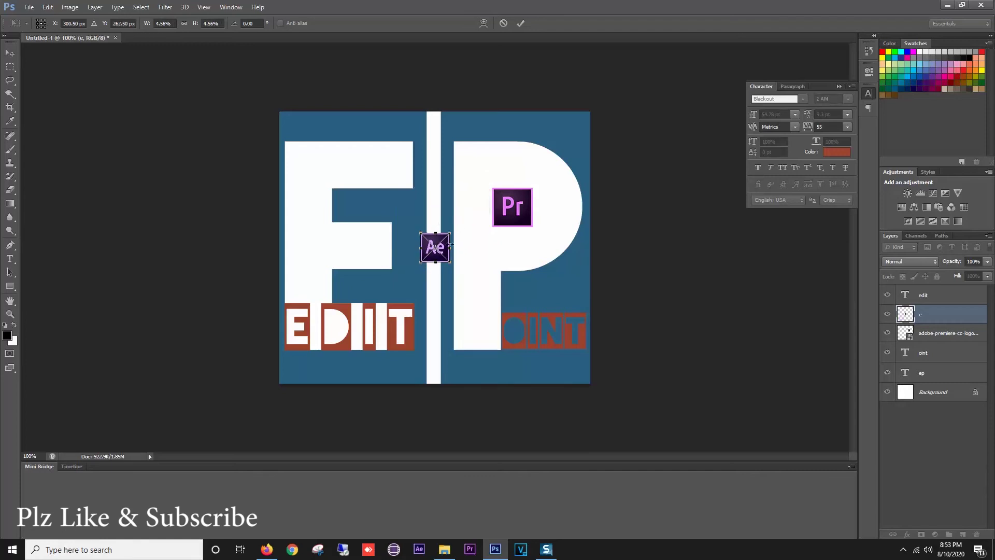
pyautogui.moveTo(438, 243); pyautogui.dragTo(342, 327)
pyautogui.scroll(3, 385, 331)
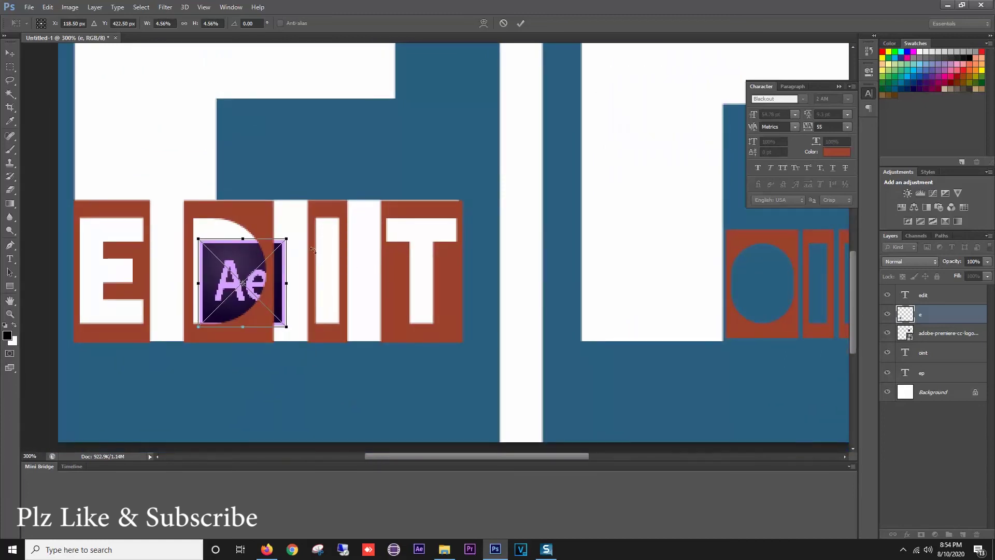
pyautogui.moveTo(286, 239); pyautogui.dragTo(242, 254)
pyautogui.press('Return')
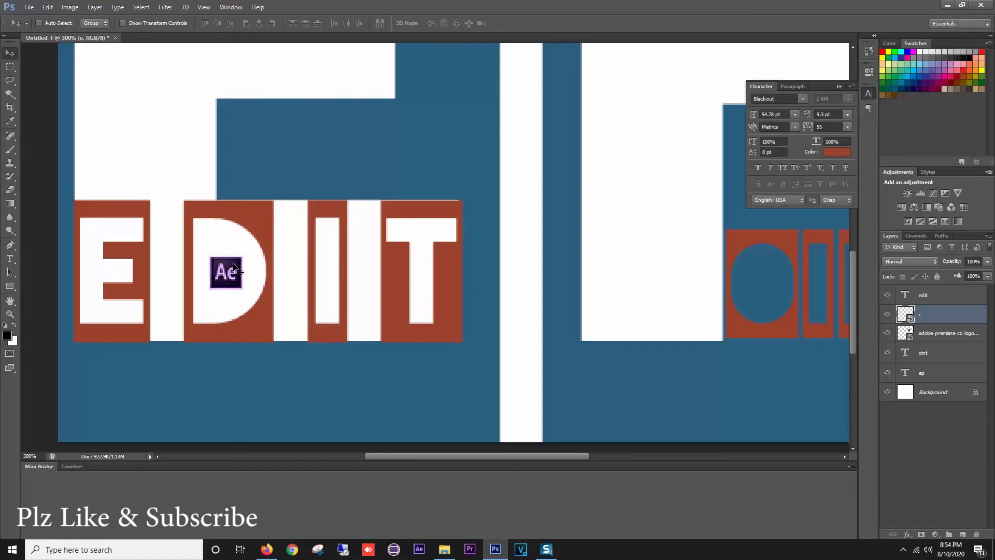
# Step: Place the photoshop-logo-1 image from the logos folder into the canvas and scale it down
pyautogui.scroll(-2, 234, 266)
pyautogui.scroll(1, 412, 290)
pyautogui.scroll(-3, 351, 399)
pyautogui.click(444, 549)
pyautogui.click(298, 165)
pyautogui.moveTo(346, 83); pyautogui.dragTo(524, 341)
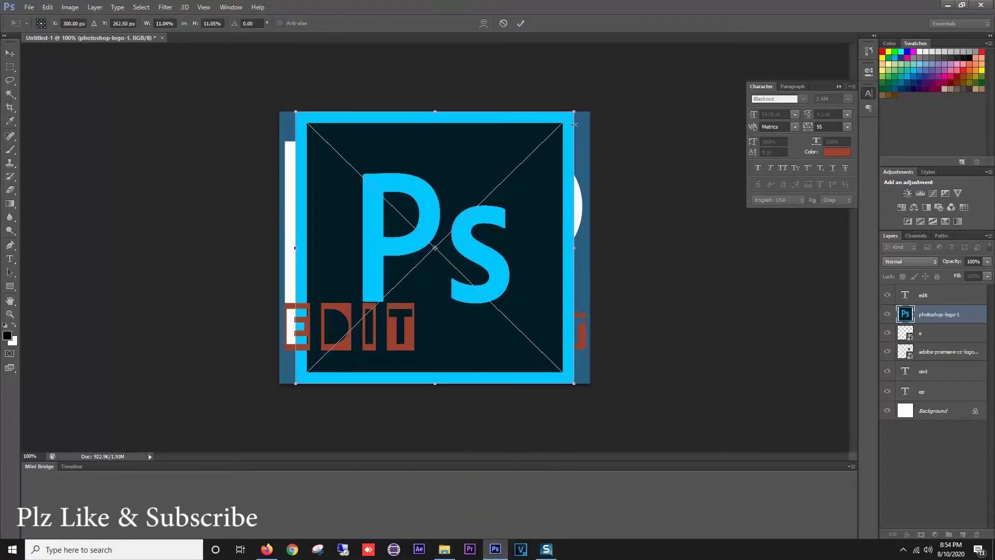
pyautogui.moveTo(571, 110); pyautogui.dragTo(471, 249)
# Step: Shrink the Photoshop logo to about 0.35% and centre it inside the O of OINT
pyautogui.hotkey('ctrl', '+')
pyautogui.moveTo(513, 278); pyautogui.dragTo(409, 199)
pyautogui.moveTo(342, 171); pyautogui.dragTo(426, 188)
pyautogui.hotkey('ctrl', '+')
pyautogui.moveTo(497, 251); pyautogui.dragTo(444, 278)
pyautogui.press('Right')
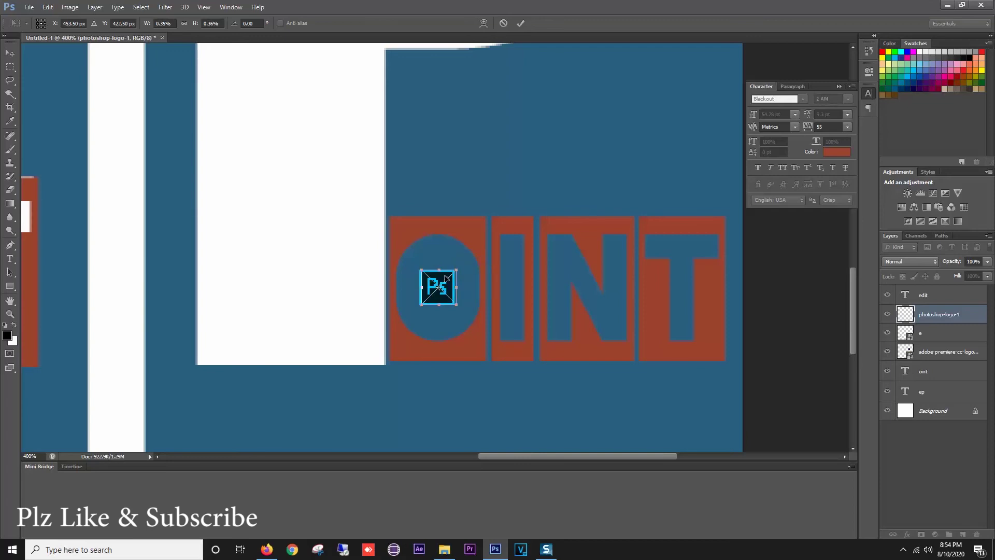
pyautogui.press('Down')
pyautogui.press('Return')
pyautogui.press('Left')
# Step: Place the clapperboard image from the logos folder, scaled to about 18% over the middle arm of the large E
pyautogui.scroll(-3, 434, 280)
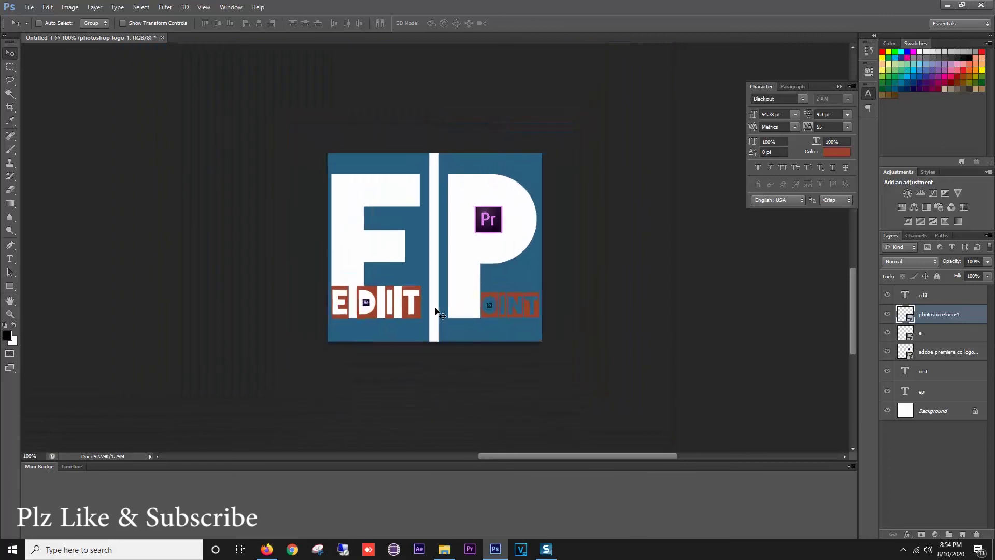
pyautogui.click(444, 549)
pyautogui.moveTo(117, 78); pyautogui.dragTo(412, 258)
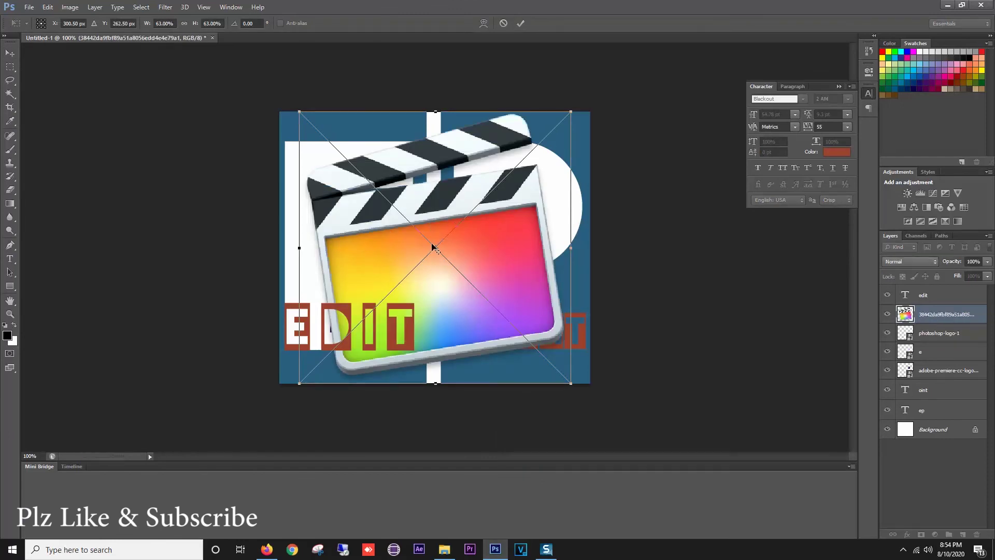
pyautogui.moveTo(566, 115); pyautogui.dragTo(474, 209)
pyautogui.moveTo(449, 251); pyautogui.dragTo(377, 244)
# Step: Rotate the clapperboard logo about 3.2° and nudge it slightly right and down within the large E
pyautogui.hotkey('ctrl', '+')
pyautogui.hotkey('ctrl', '+')
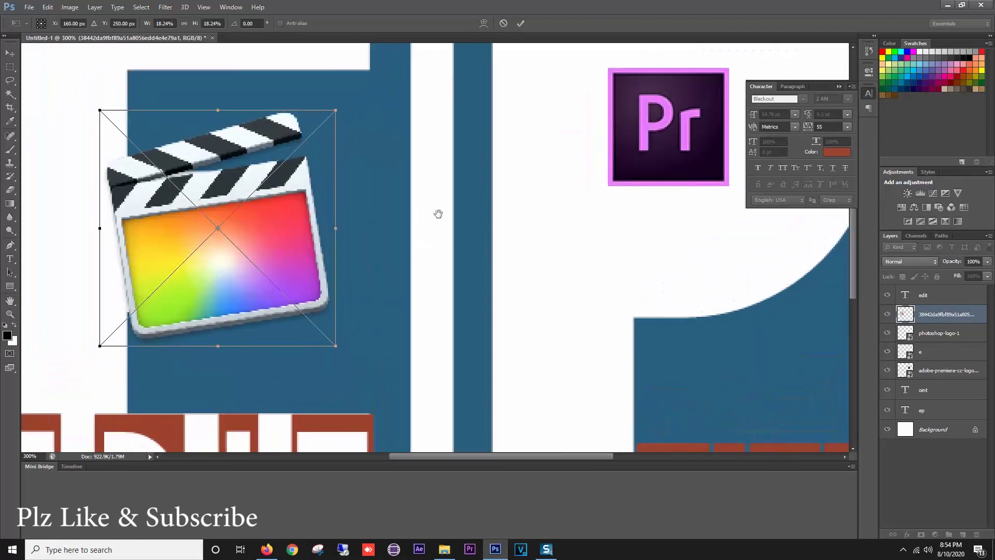
pyautogui.moveTo(421, 215); pyautogui.dragTo(499, 185)
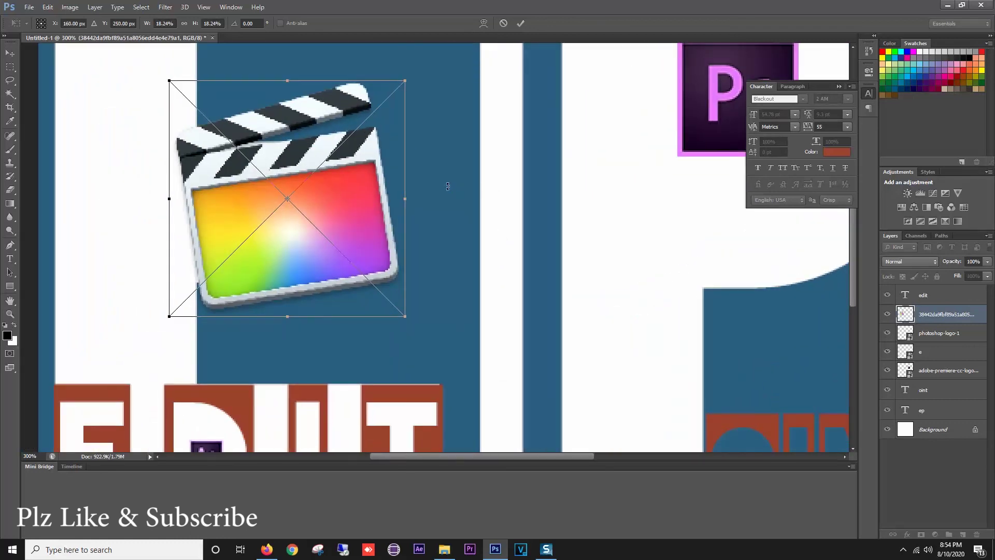
pyautogui.hotkey('ctrl', '-')
pyautogui.hotkey('ctrl', '-')
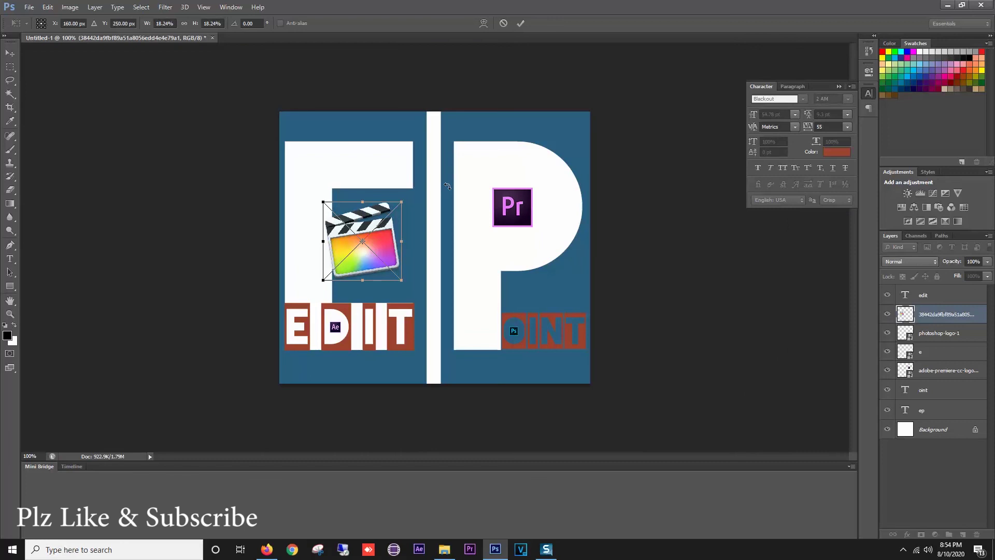
pyautogui.moveTo(402, 199)
pyautogui.mouseDown()
pyautogui.moveTo(408, 208)
pyautogui.moveTo(374, 217)
pyautogui.moveTo(408, 209)
pyautogui.mouseUp()
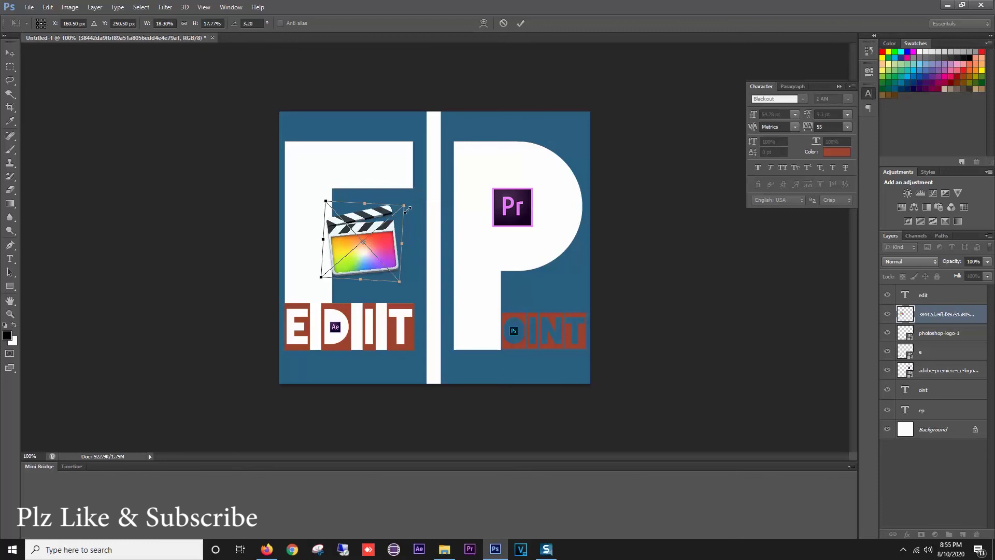
pyautogui.press('Right')
pyautogui.press('Right')
pyautogui.press('Right')
pyautogui.press('Right')
pyautogui.press('Right')
pyautogui.press('Right')
pyautogui.press('Right')
pyautogui.press('Right')
pyautogui.press('Right')
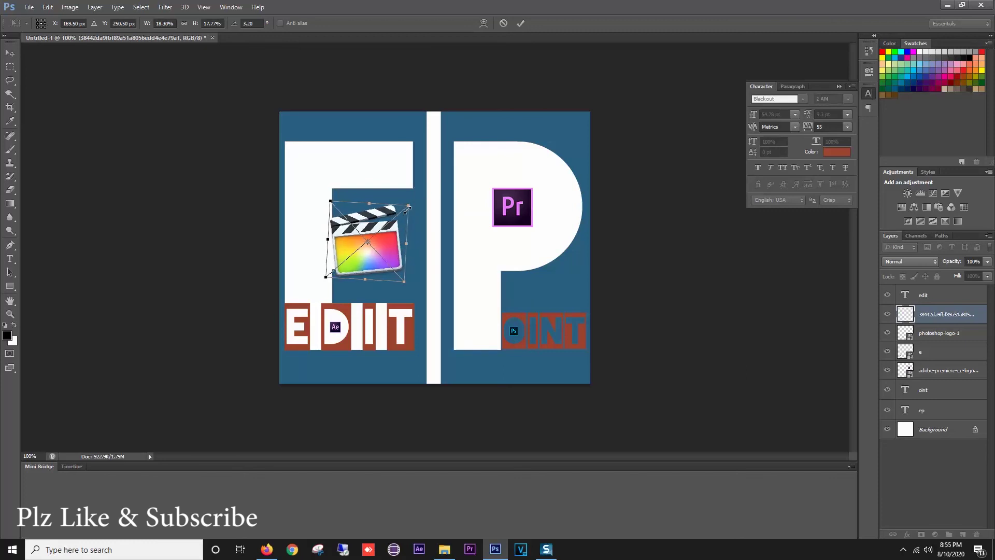
pyautogui.press('Left')
pyautogui.press('Left')
pyautogui.press('Left')
pyautogui.press('Left')
pyautogui.press('Left')
pyautogui.press('Left')
pyautogui.press('Left')
pyautogui.press('Left')
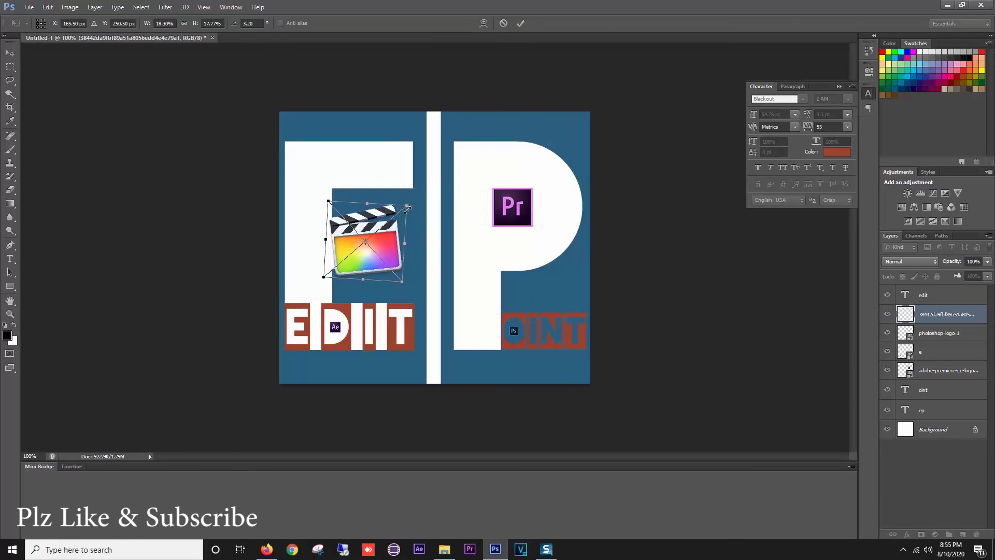
pyautogui.press('Down')
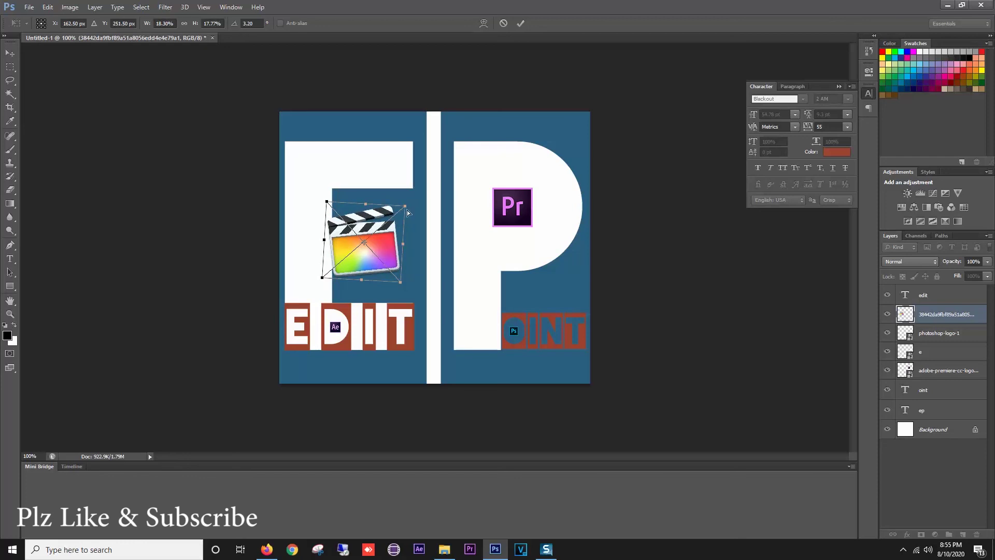
pyautogui.press('Return')
# Step: Convert the locked Background layer into a regular layer named Layer 0
pyautogui.hotkey('ctrl', '-')
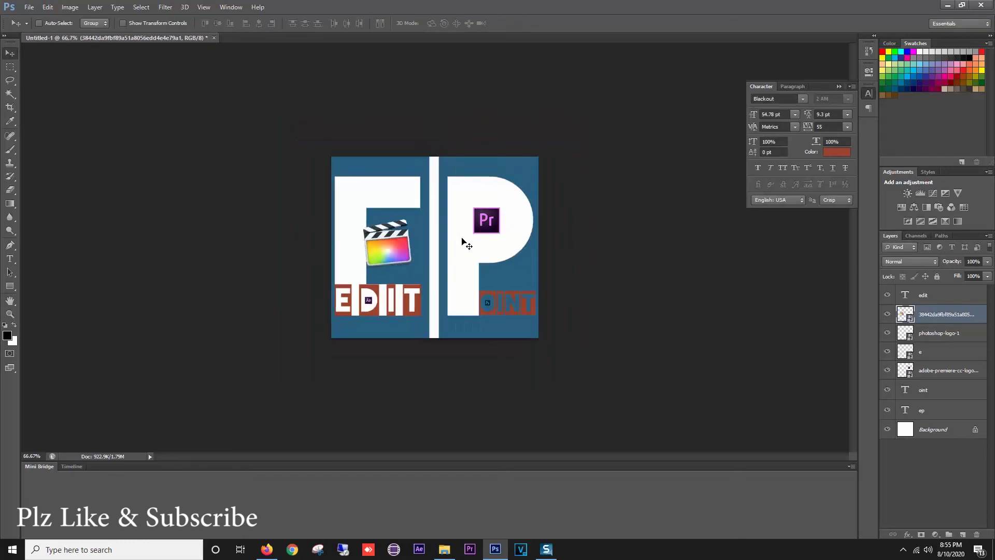
pyautogui.hotkey('ctrl', '-')
pyautogui.hotkey('ctrl', '+')
pyautogui.rightClick(934, 432)
pyautogui.click(973, 433)
pyautogui.doubleClick(973, 433)
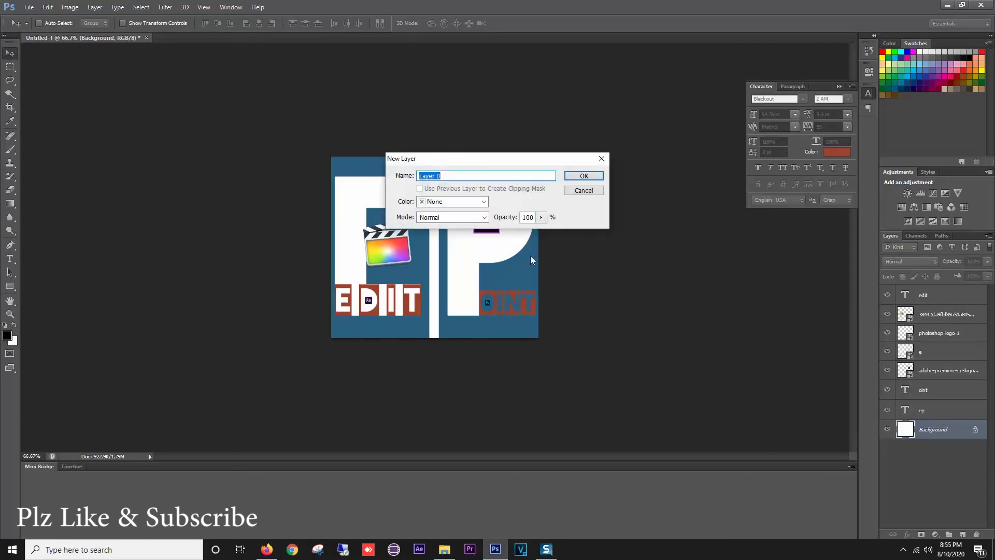
pyautogui.click(573, 179)
# Step: Enable a Gradient Overlay layer style on Layer 0
pyautogui.rightClick(933, 427)
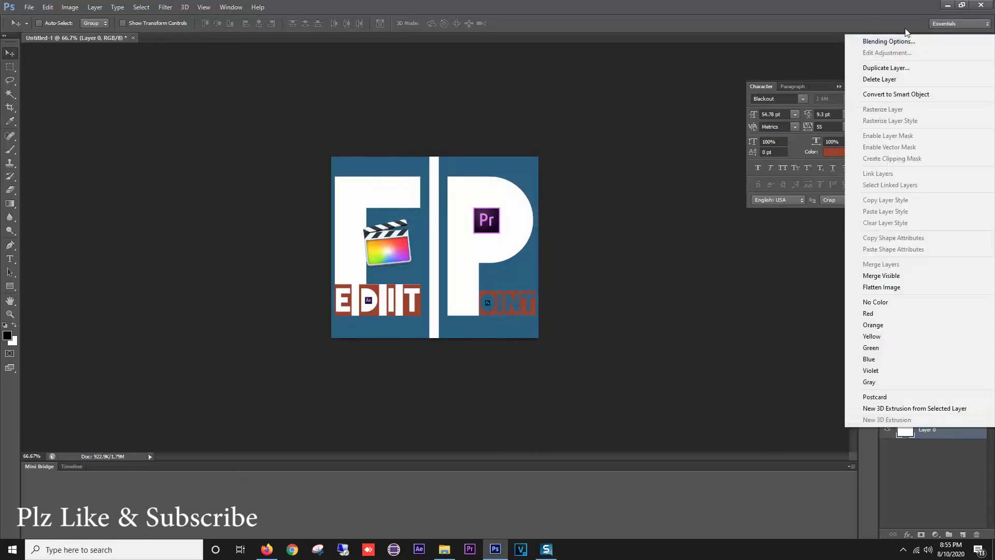
pyautogui.click(670, 180)
pyautogui.press('space')
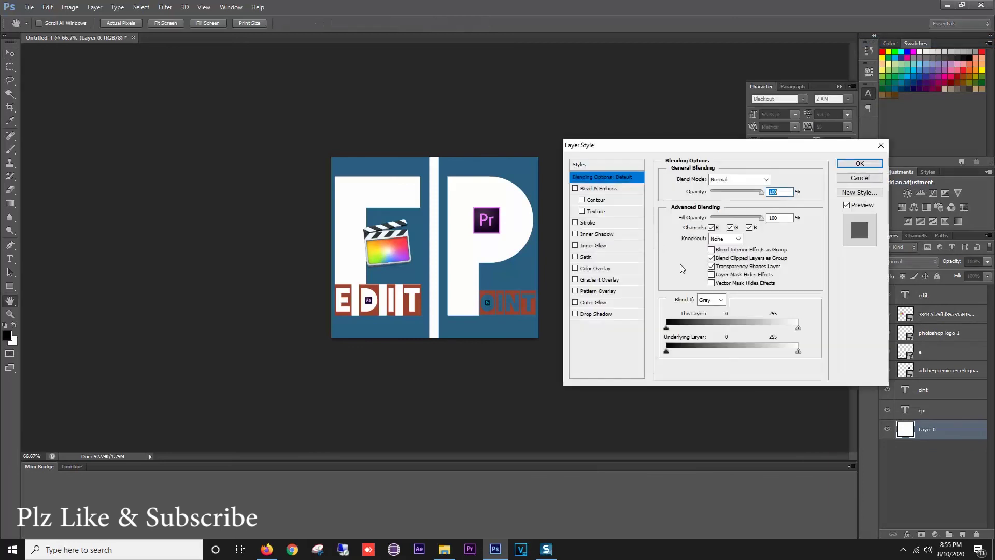
pyautogui.click(604, 280)
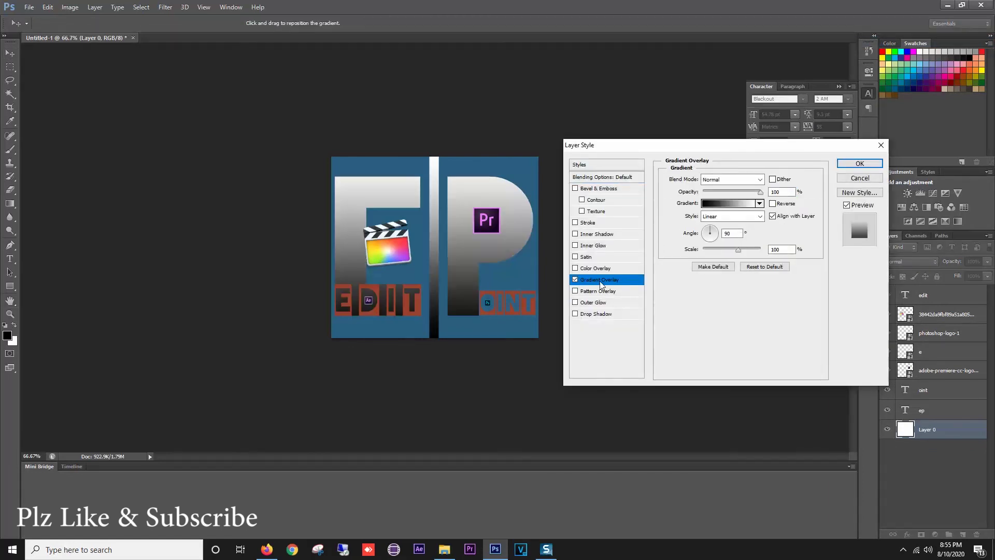
# Step: Change the overlay gradient's black colour stop at location 0% to muted gold #bda33b and apply the layer style
pyautogui.click(730, 203)
pyautogui.click(586, 311)
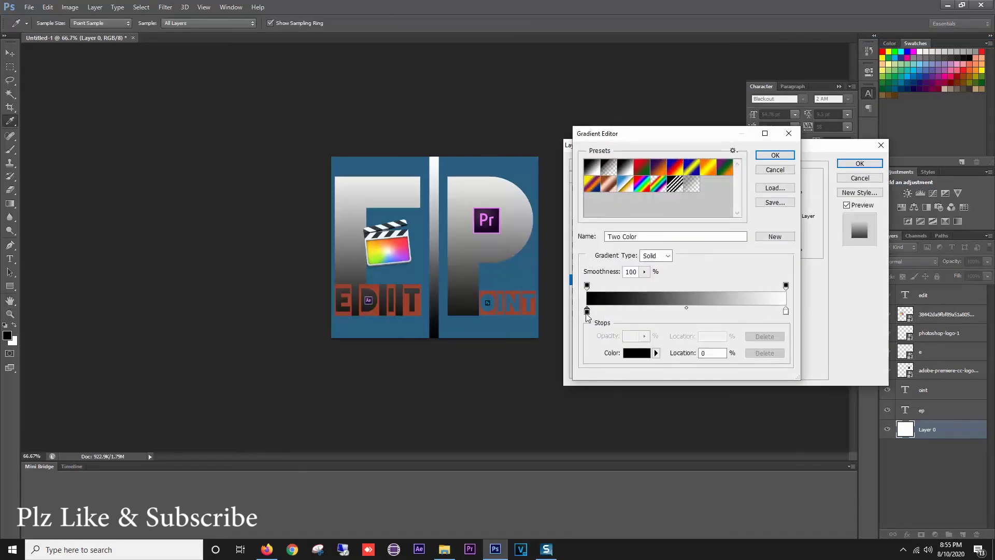
pyautogui.click(637, 356)
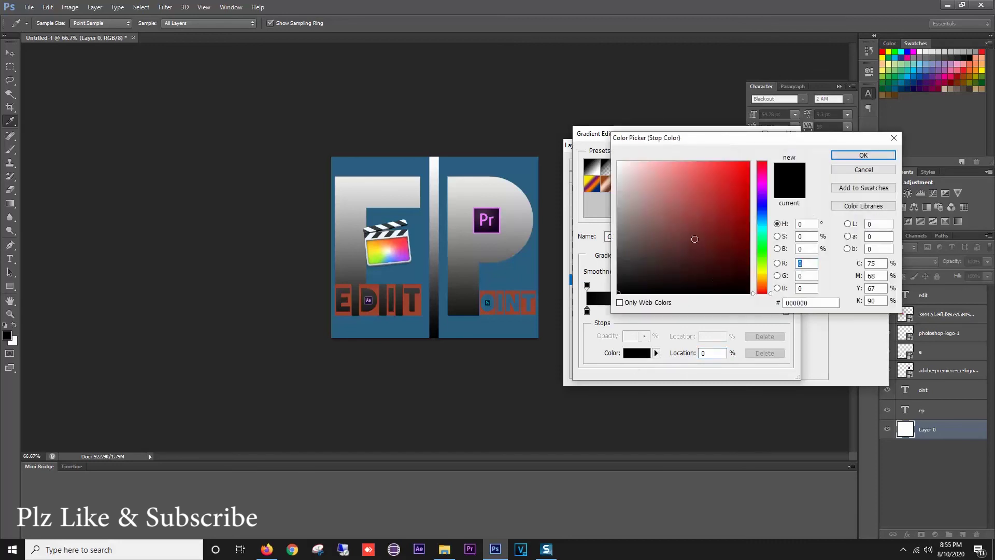
pyautogui.moveTo(765, 259); pyautogui.dragTo(765, 276)
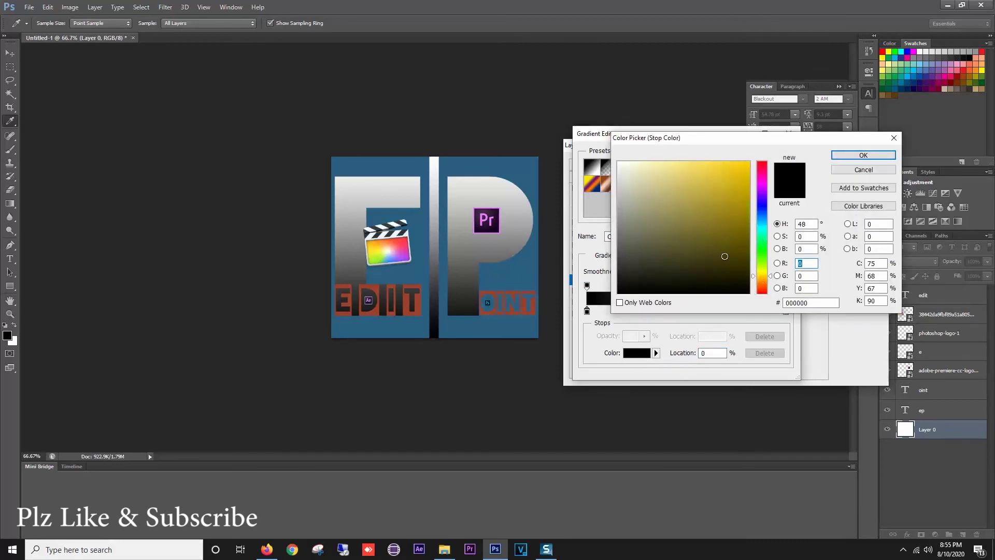
pyautogui.click(692, 232)
pyautogui.moveTo(692, 232); pyautogui.dragTo(713, 166)
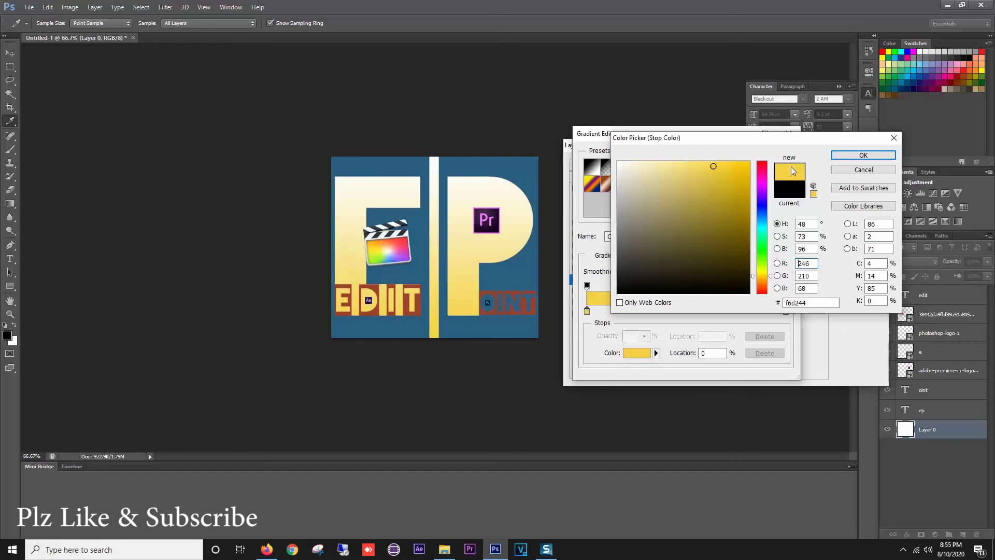
pyautogui.click(707, 195)
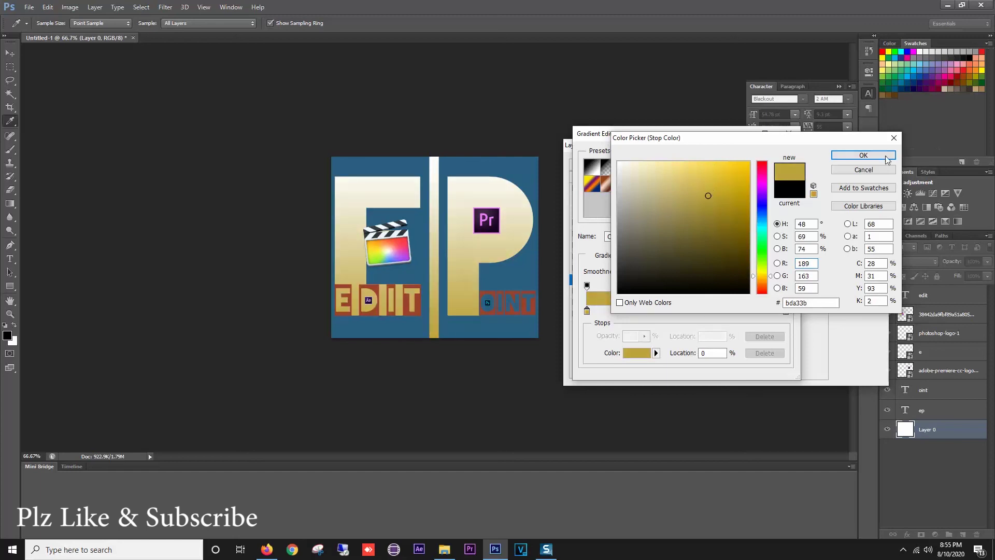
pyautogui.click(895, 155)
pyautogui.click(775, 158)
pyautogui.click(859, 164)
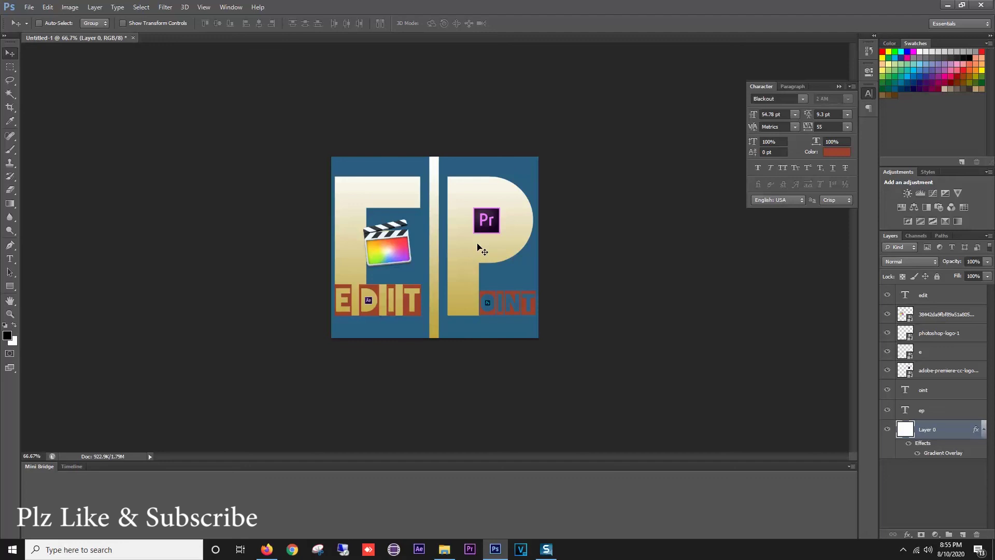
pyautogui.hotkey('ctrl', '+')
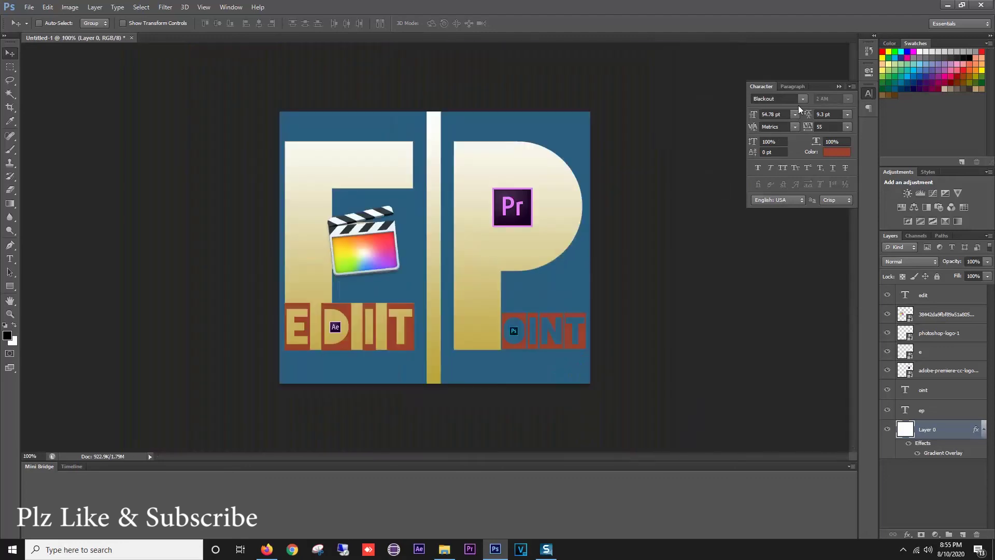